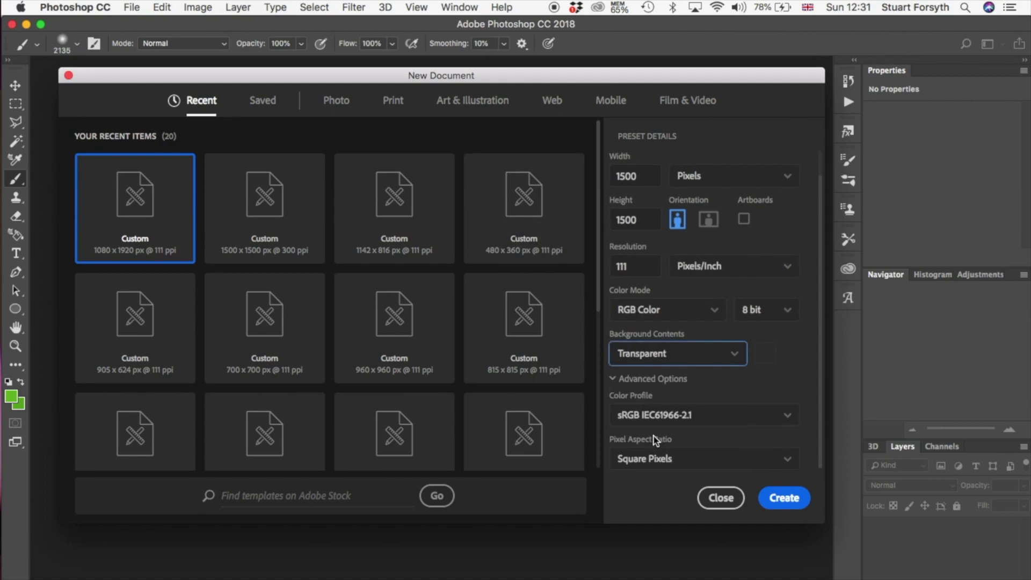
Step: Create a transparent 1500 × 1500 px document and cover its whole canvas with a green rectangle of about 1573 × 1535 px
{"action": "left_click", "coordinate": [784, 497]}
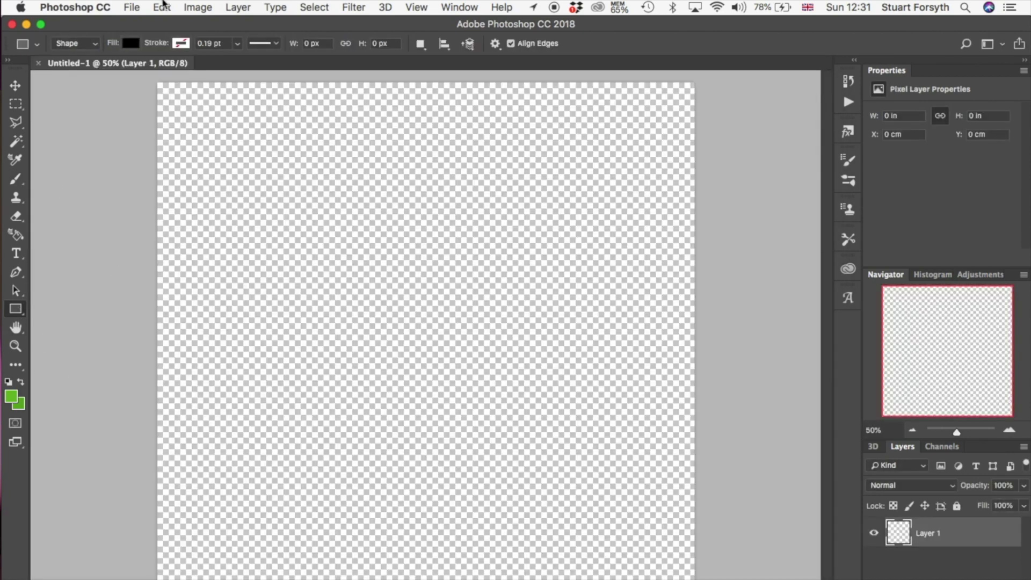
{"action": "left_click", "coordinate": [129, 44]}
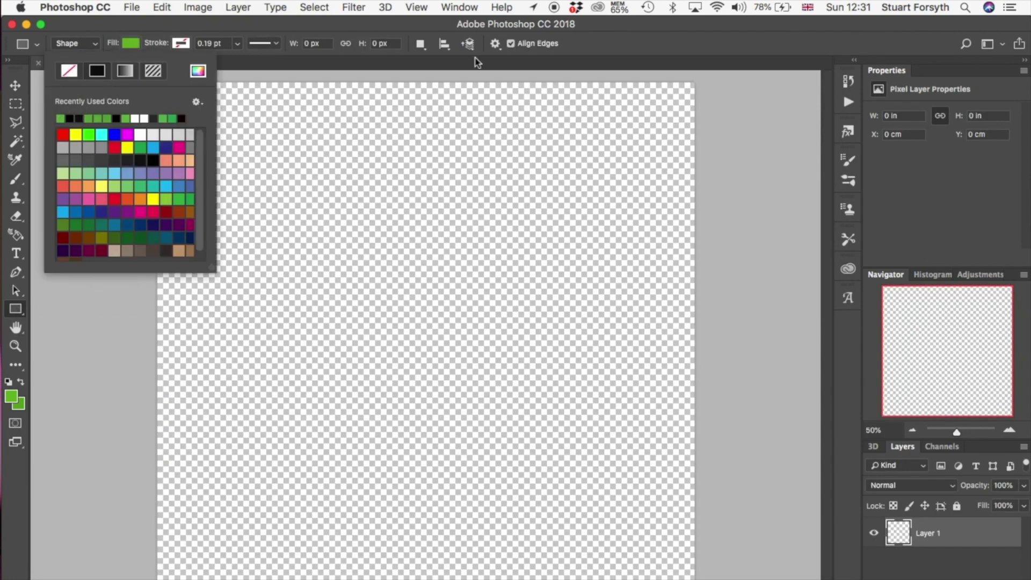
{"action": "left_click", "coordinate": [656, 88]}
{"action": "left_click_drag", "start_coordinate": [707, 78], "coordinate": [145, 579]}
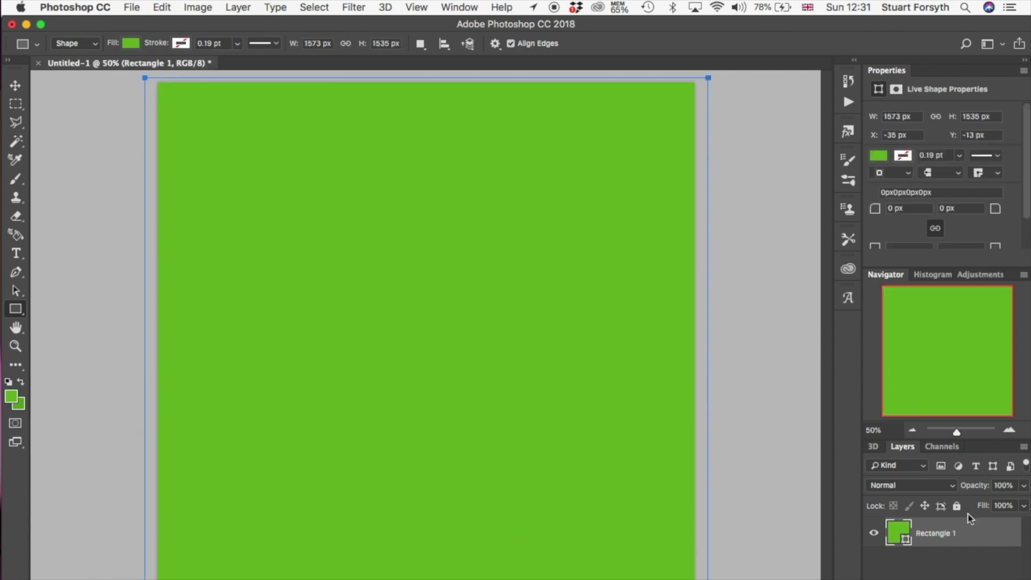
Step: Rasterize the green rectangle's layer
{"action": "right_click", "coordinate": [977, 541]}
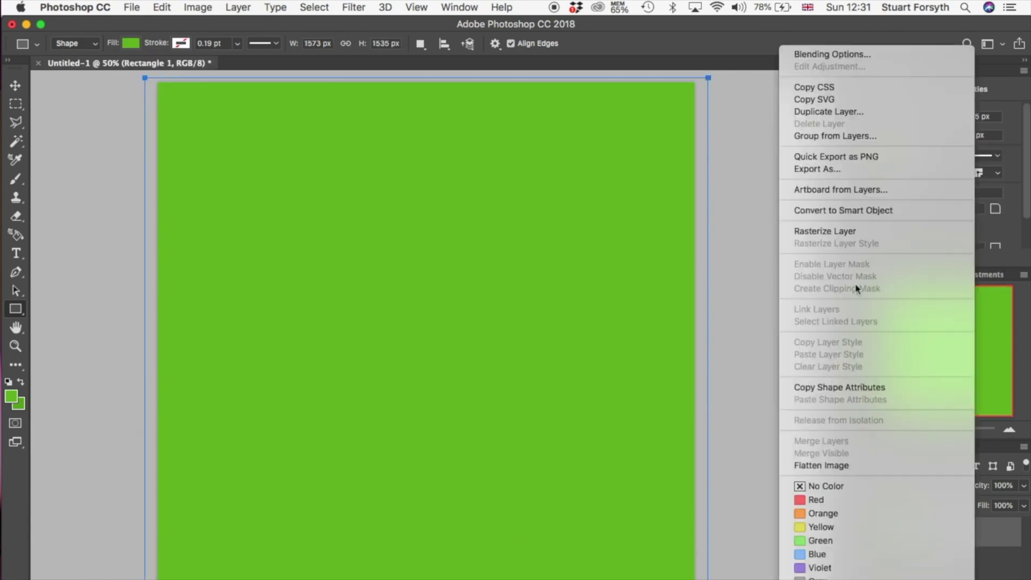
{"action": "left_click", "coordinate": [841, 229]}
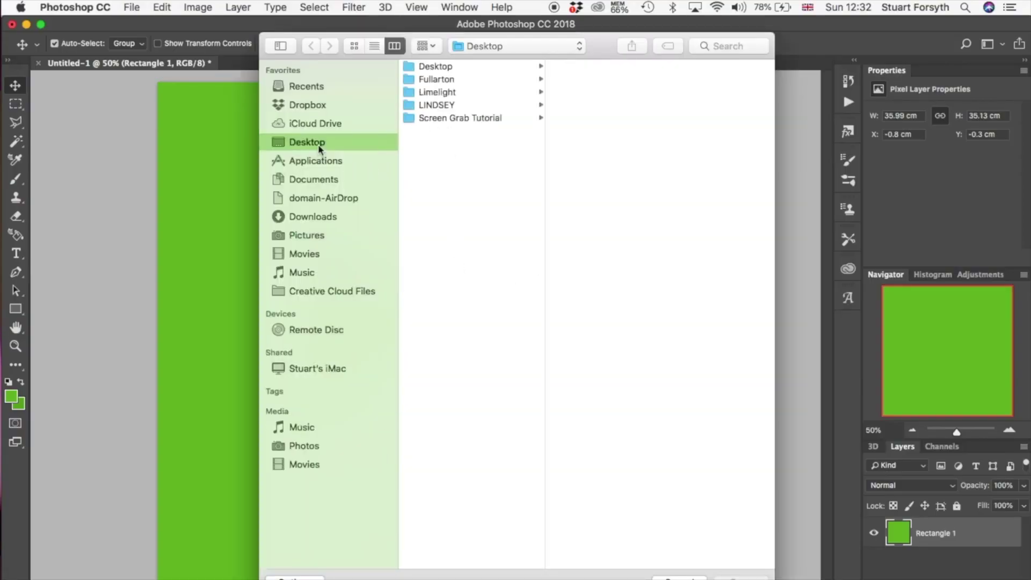
Step: Open iPad_PNG.png, iPhone_PNG.png and macbook_PNG.png together from the PNGs folder in Screen Grab Tutorial
{"action": "left_click", "coordinate": [490, 119]}
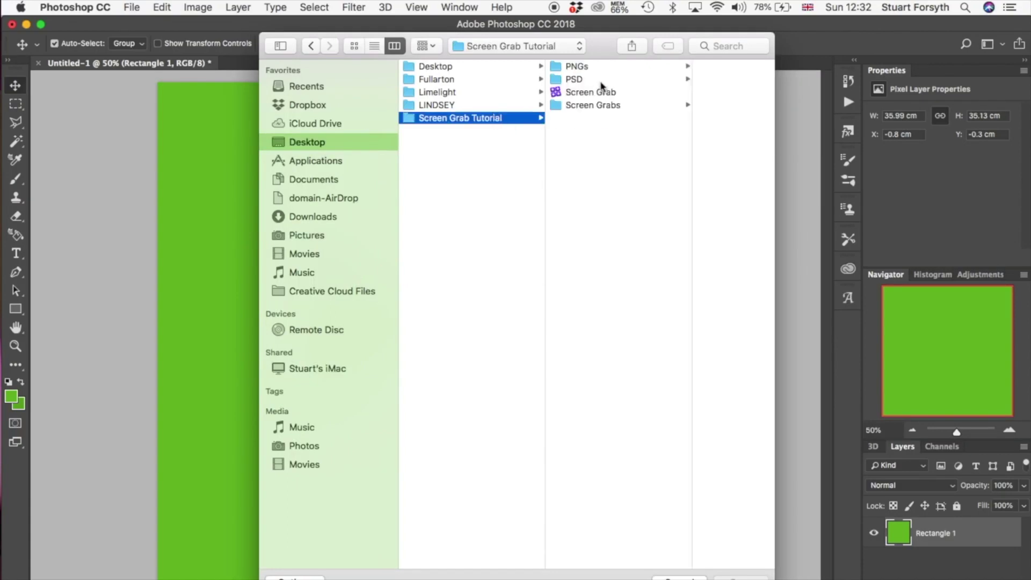
{"action": "left_click", "coordinate": [582, 67]}
{"action": "left_click", "coordinate": [658, 67]}
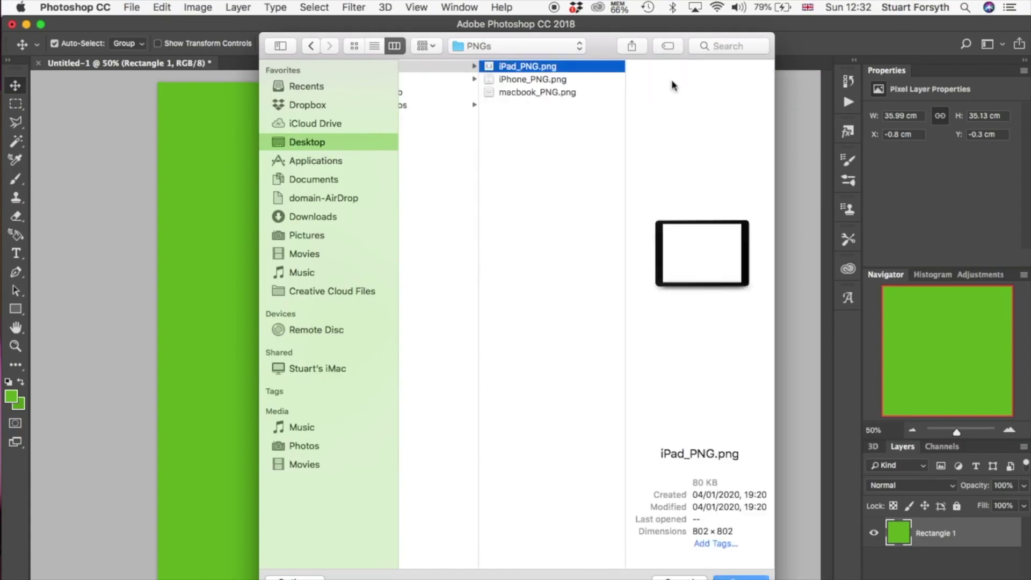
{"action": "left_click", "coordinate": [553, 79], "text": "shift"}
{"action": "left_click", "coordinate": [526, 93], "text": "shift"}
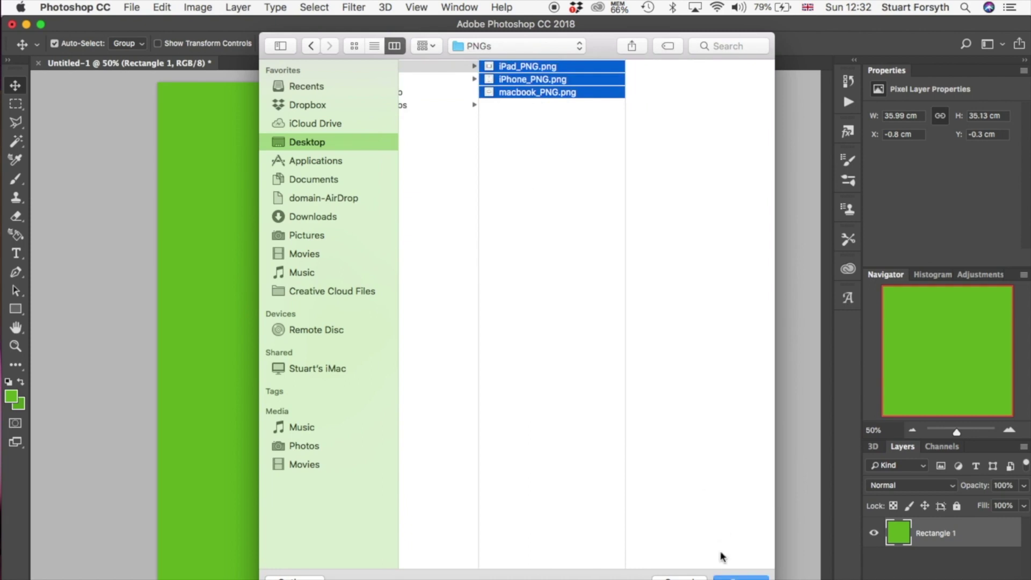
{"action": "left_click", "coordinate": [750, 577]}
Step: Cut the whole MacBook image out of macbook_PNG.png and paste it into the green Untitled-1 document
{"action": "key", "text": "super+a"}
{"action": "key", "text": "super+x"}
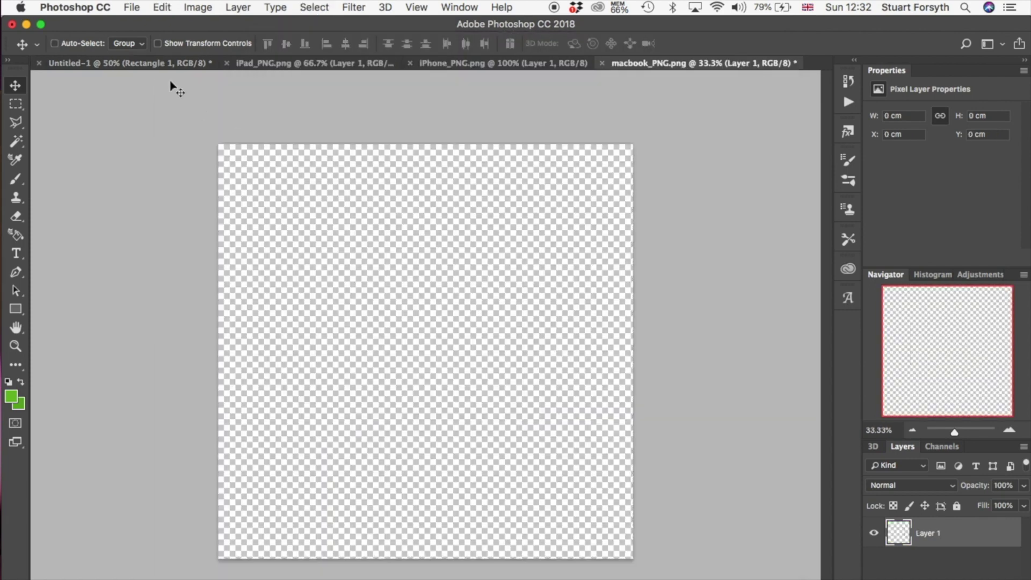
{"action": "left_click", "coordinate": [85, 63]}
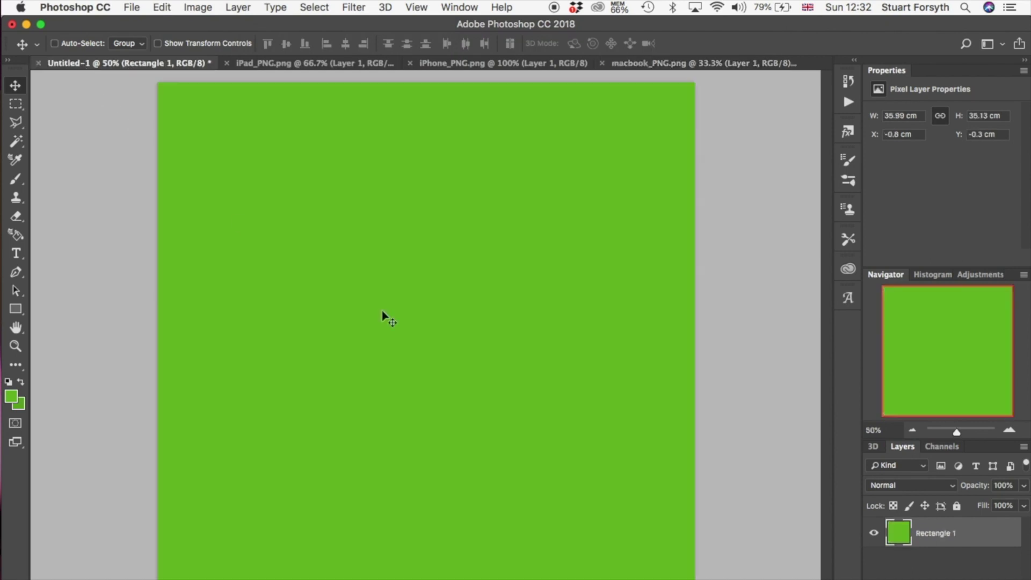
{"action": "key", "text": "super+v"}
Step: Cut the iPad frame out of iPad_PNG.png, close that file without saving, and paste the frame into Untitled-1
{"action": "left_click", "coordinate": [278, 63]}
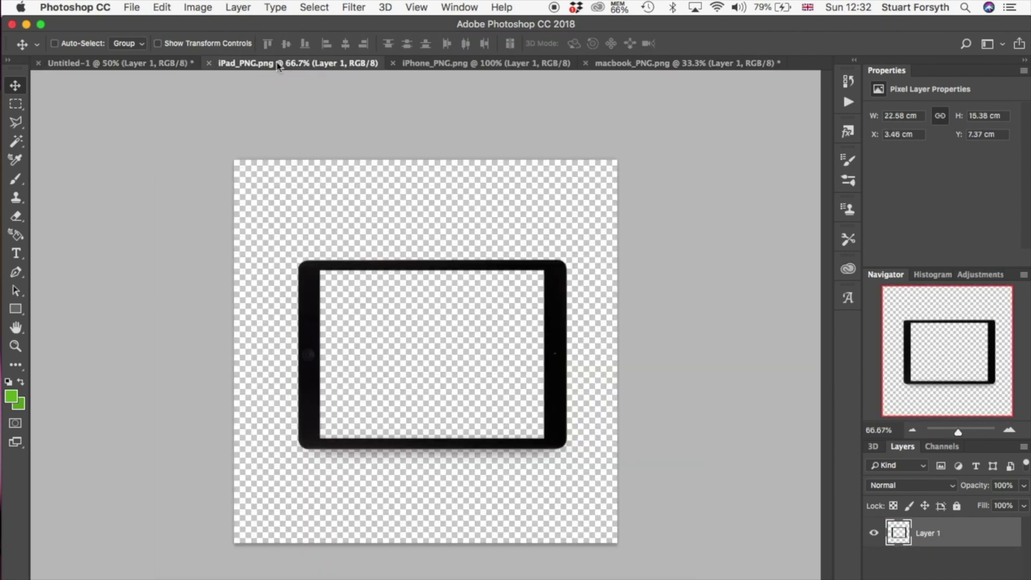
{"action": "key", "text": "super+a"}
{"action": "key", "text": "super+x"}
{"action": "key", "text": "super+w"}
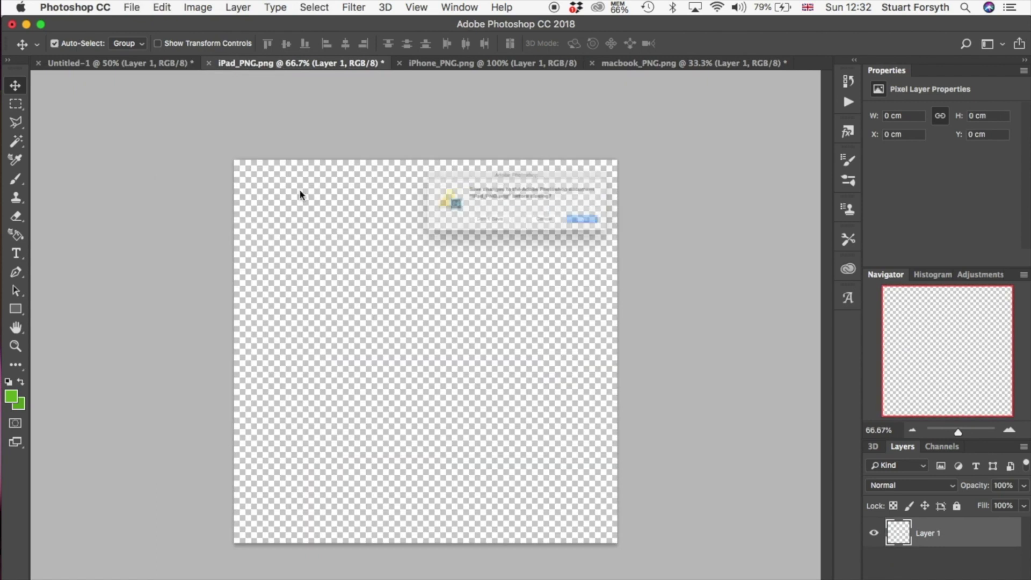
{"action": "left_click", "coordinate": [456, 236]}
{"action": "key", "text": "super+v"}
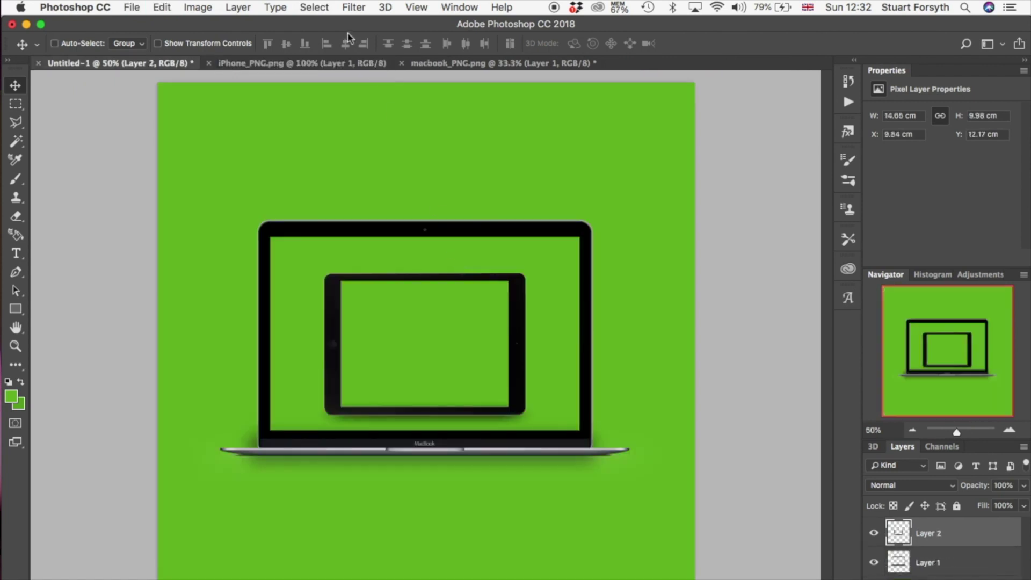
Step: Cut the iPhone frame out of iPhone_PNG.png, close that file without saving, and paste the frame into Untitled-1
{"action": "left_click", "coordinate": [291, 63]}
{"action": "key", "text": "super+a"}
{"action": "key", "text": "super+x"}
{"action": "key", "text": "super+w"}
{"action": "left_click", "coordinate": [466, 235]}
{"action": "key", "text": "super+v"}
Step: Close macbook_PNG.png without saving its changes
{"action": "left_click", "coordinate": [317, 64]}
{"action": "key", "text": "super+w"}
{"action": "left_click", "coordinate": [467, 234]}
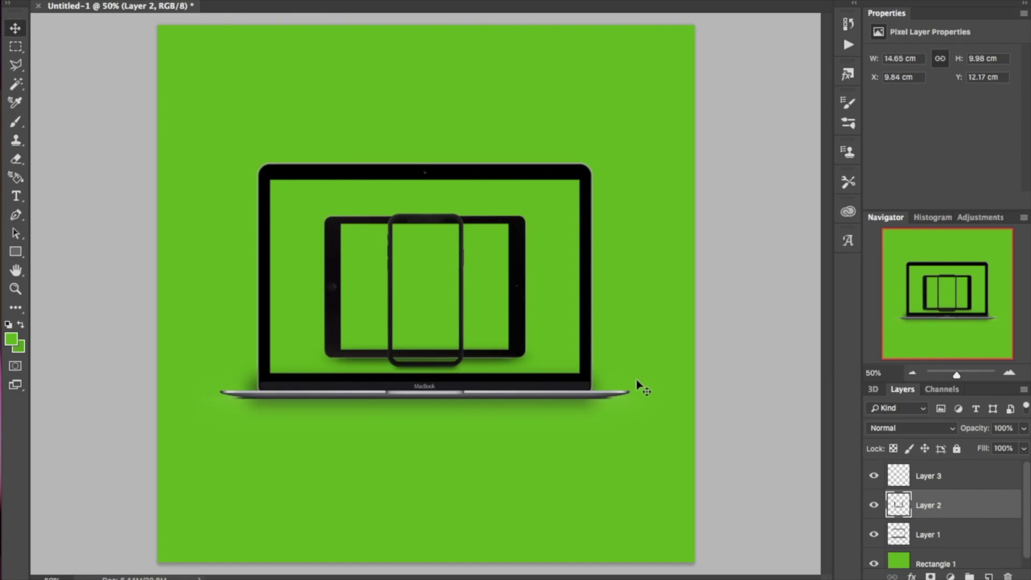
Step: Move the iPad frame over the MacBook's lower right corner and the iPhone frame over its lower left corner
{"action": "left_click_drag", "start_coordinate": [451, 292], "coordinate": [582, 365]}
{"action": "left_click", "coordinate": [982, 477]}
{"action": "left_click_drag", "start_coordinate": [465, 271], "coordinate": [275, 332]}
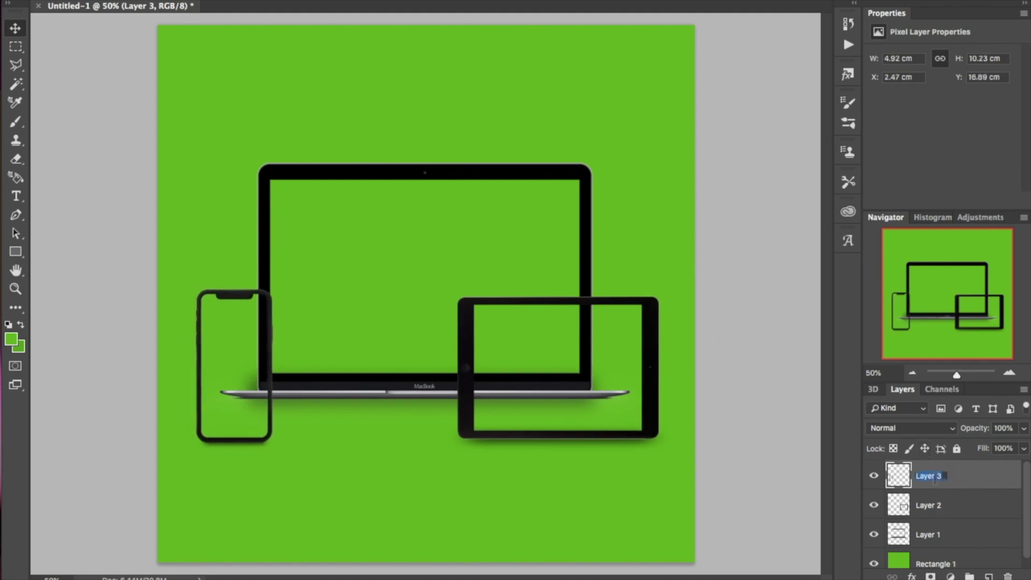
Step: Rename Layer 3 as iphone, Layer 2 as ipad and Layer 1 as macbook
{"action": "type", "text": "iphone"}
{"action": "key", "text": "Return"}
{"action": "left_click", "coordinate": [936, 513]}
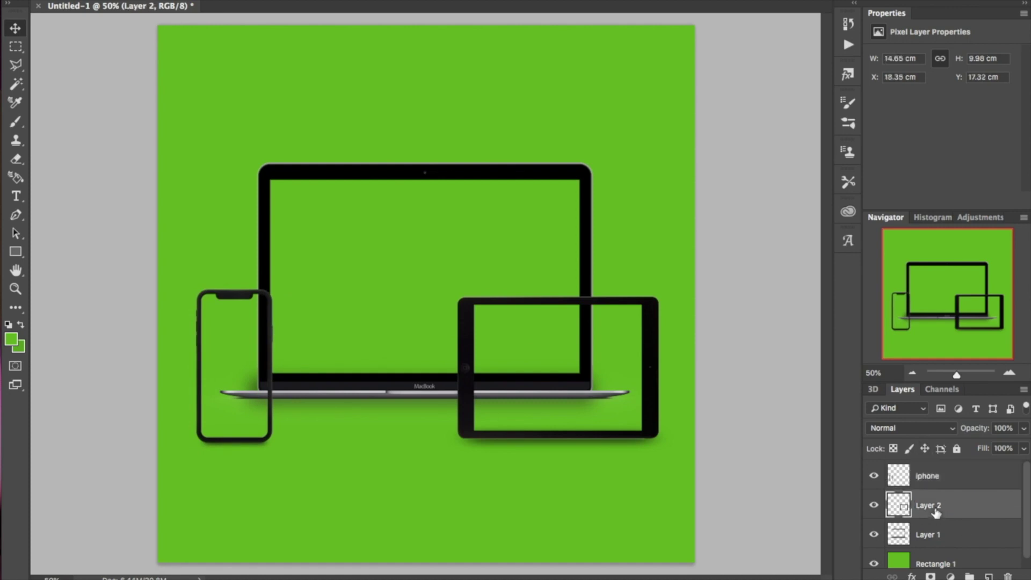
{"action": "type", "text": "ipad"}
{"action": "key", "text": "Return"}
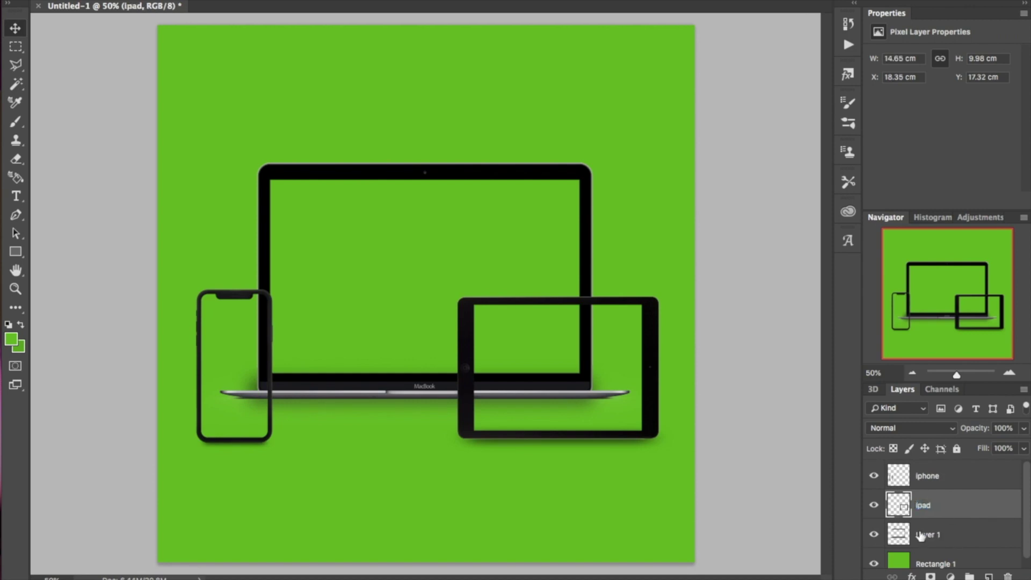
{"action": "double_click", "coordinate": [922, 535]}
{"action": "type", "text": "mac"}
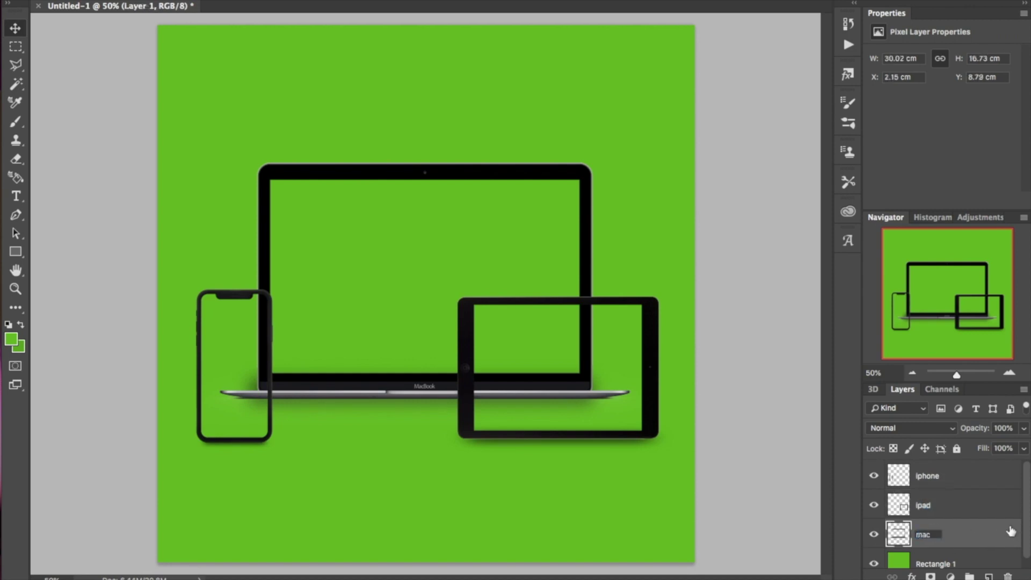
{"action": "type", "text": "book"}
{"action": "key", "text": "Return"}
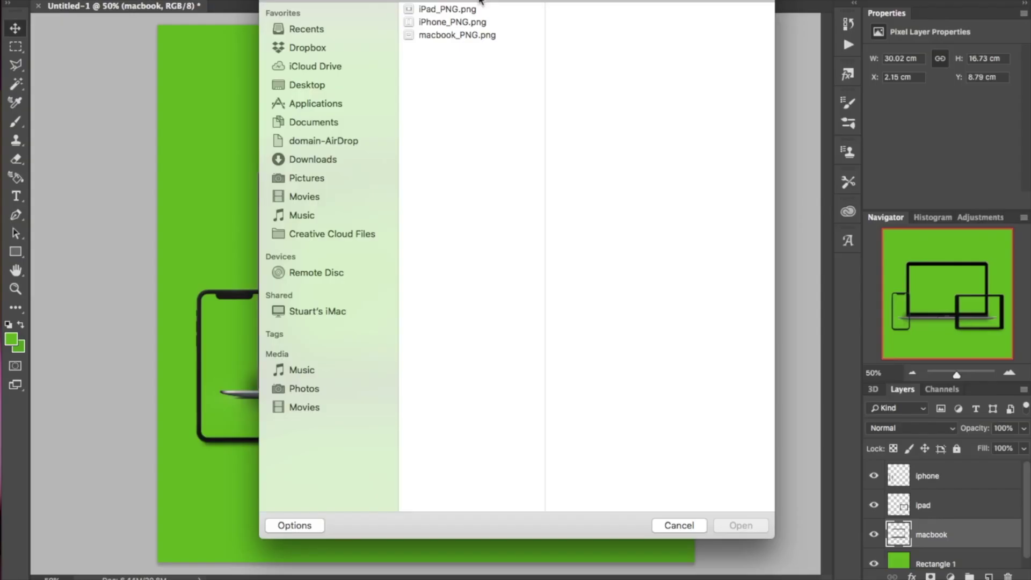
Step: Open the iPad.jpg and iPhone.PNG screenshots from the Screen Grabs folder in Screen Grab Tutorial
{"action": "left_click", "coordinate": [480, 2]}
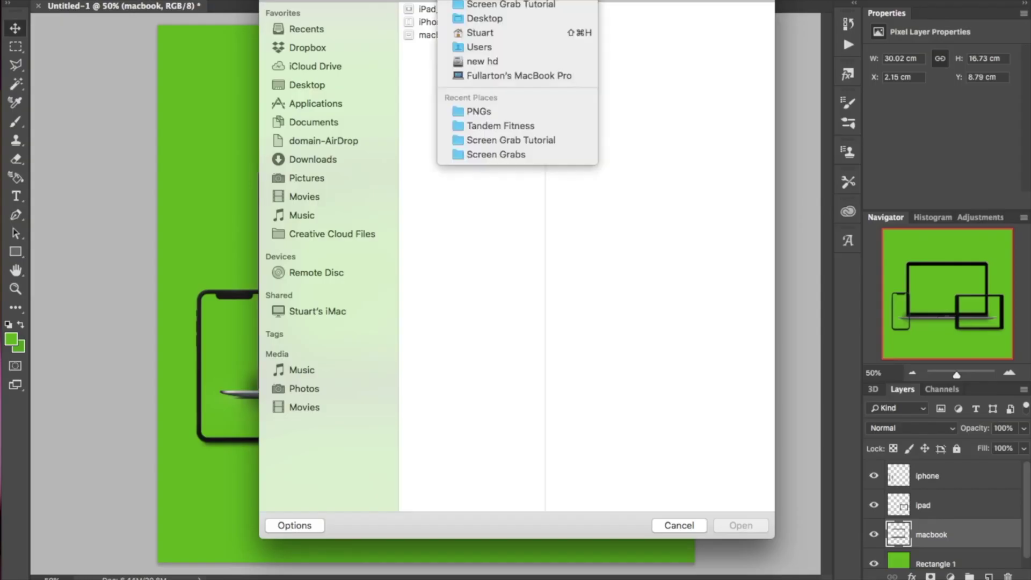
{"action": "left_click", "coordinate": [517, 4]}
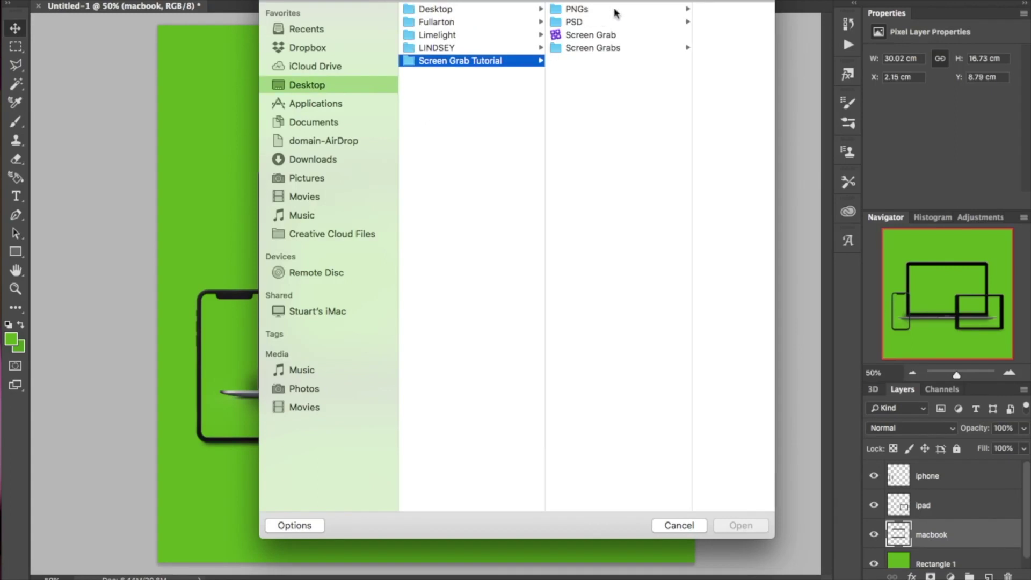
{"action": "left_click", "coordinate": [619, 47]}
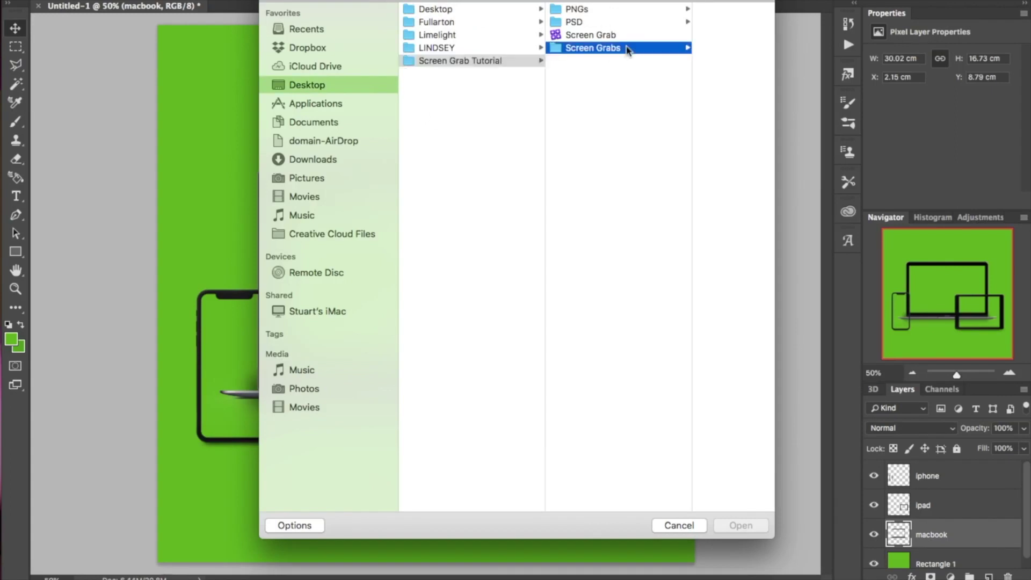
{"action": "left_click", "coordinate": [674, 10]}
{"action": "left_click", "coordinate": [558, 22], "text": "shift"}
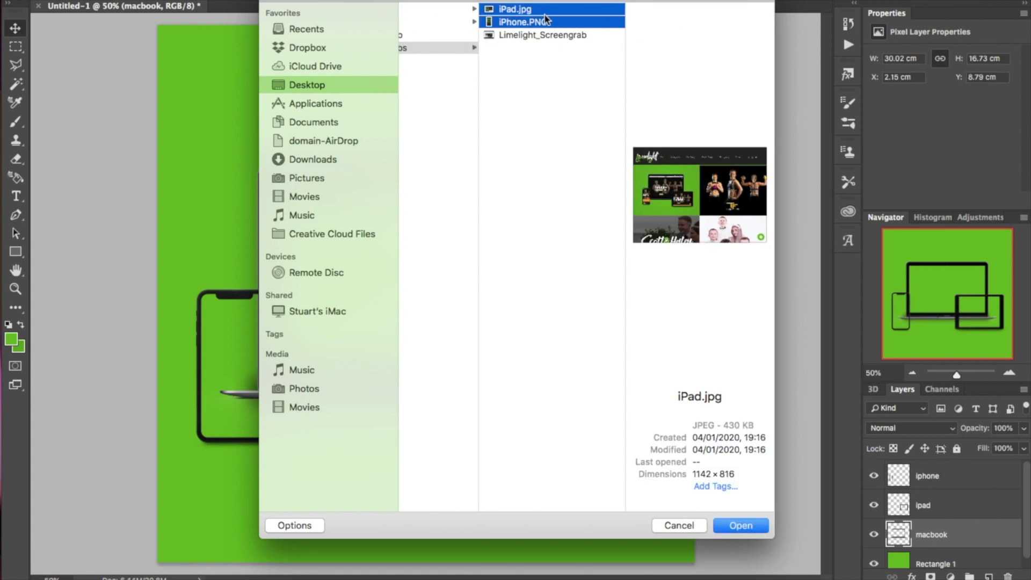
{"action": "left_click", "coordinate": [740, 527]}
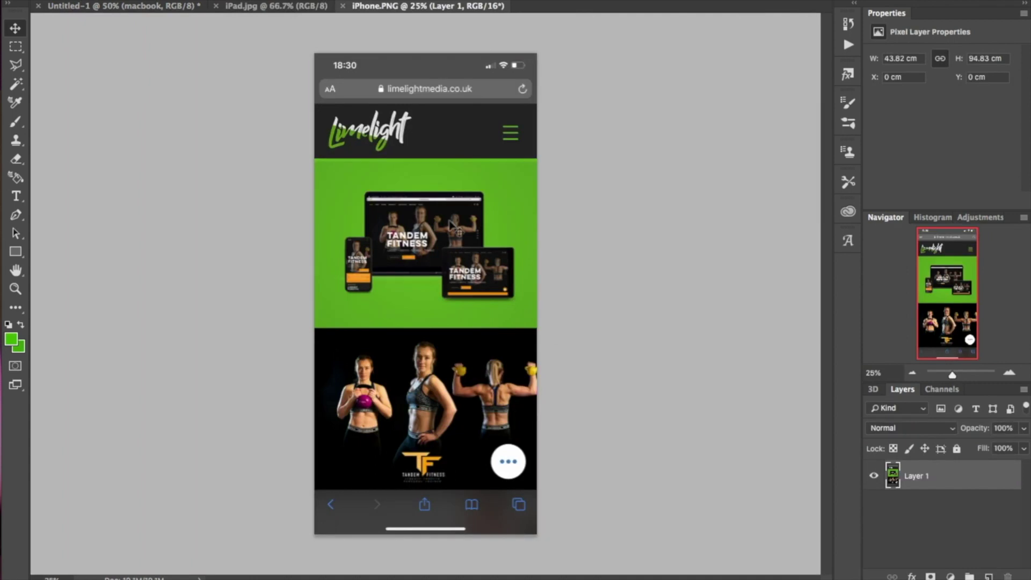
Step: Cut the whole iPhone.PNG screenshot, paste it into Untitled-1, and place its layer directly below the iphone layer
{"action": "key", "text": "super+a"}
{"action": "key", "text": "super+x"}
{"action": "left_click", "coordinate": [112, 6]}
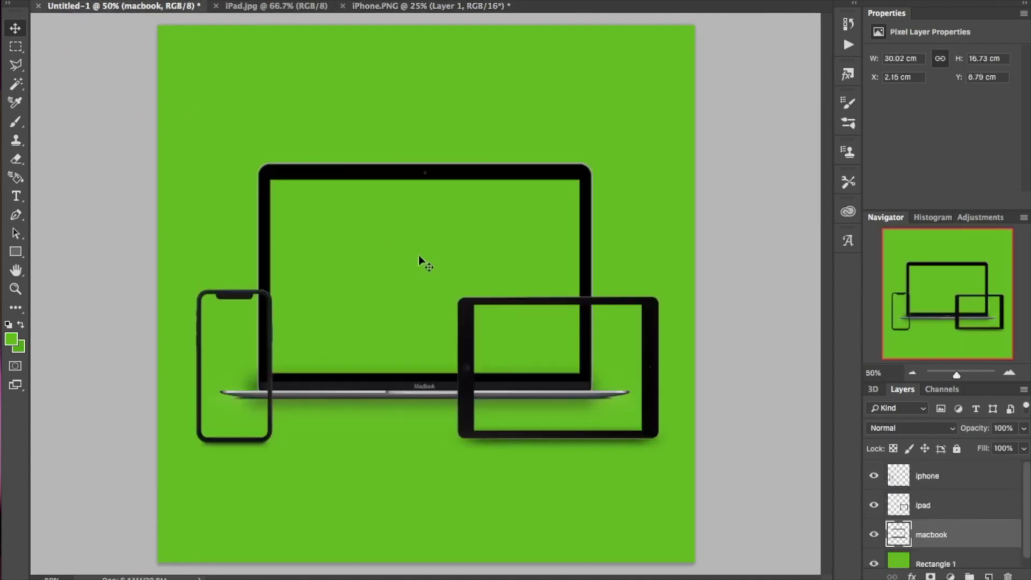
{"action": "key", "text": "super+v"}
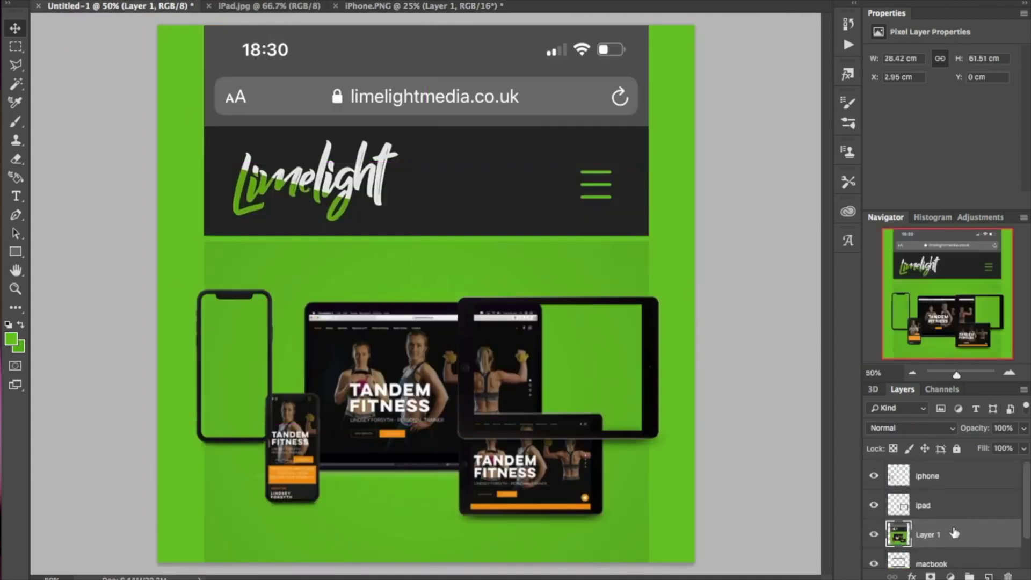
{"action": "left_click_drag", "start_coordinate": [961, 538], "coordinate": [961, 504]}
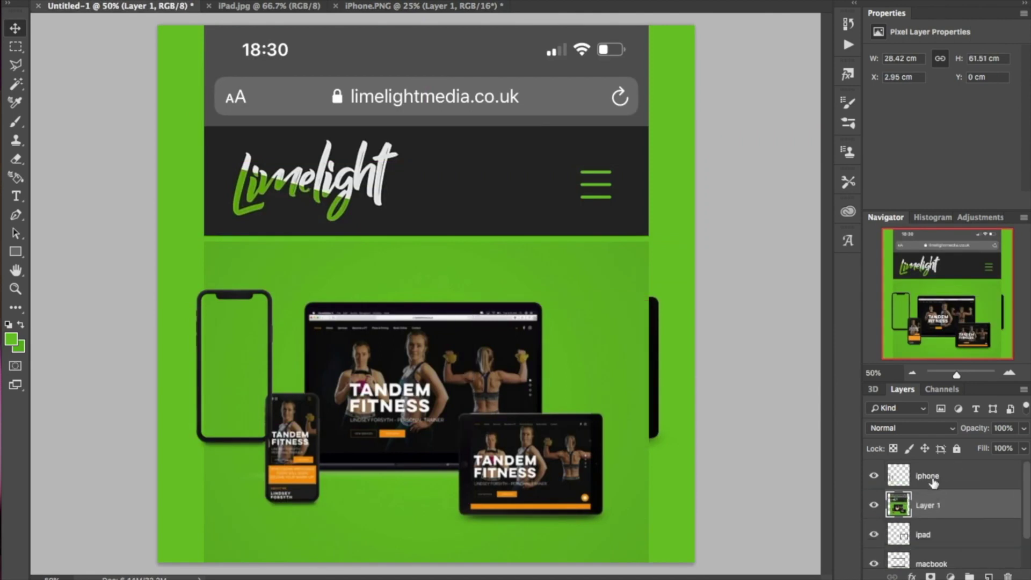
Step: Scale the pasted website screenshot down to about 5 × 11 cm and position it over the iPhone frame
{"action": "key", "text": "super+t"}
{"action": "left_click_drag", "start_coordinate": [651, 27], "coordinate": [315, 366]}
{"action": "left_click_drag", "start_coordinate": [316, 494], "coordinate": [308, 290]}
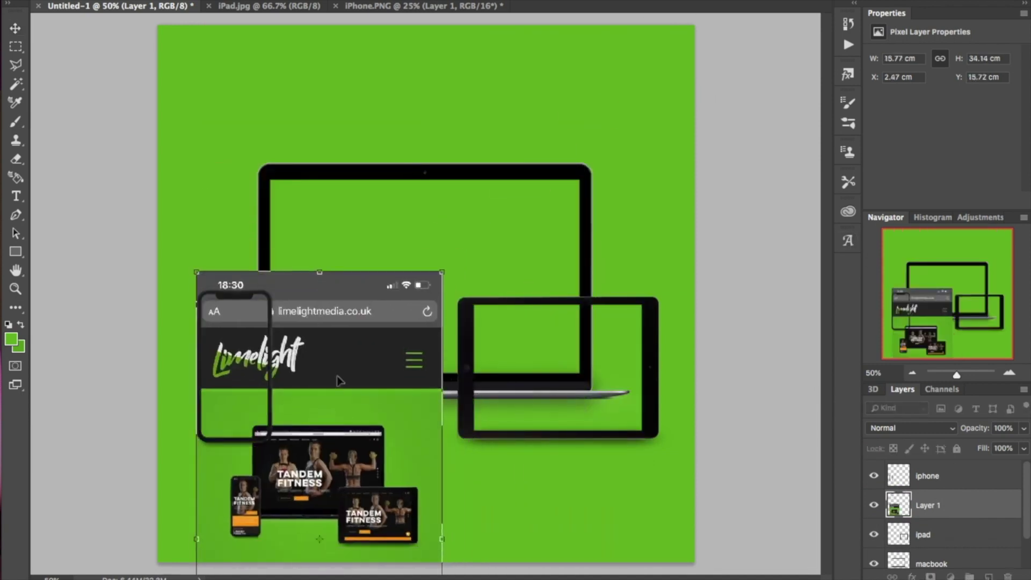
{"action": "left_click_drag", "start_coordinate": [436, 275], "coordinate": [351, 469]}
{"action": "left_click_drag", "start_coordinate": [288, 510], "coordinate": [289, 309]}
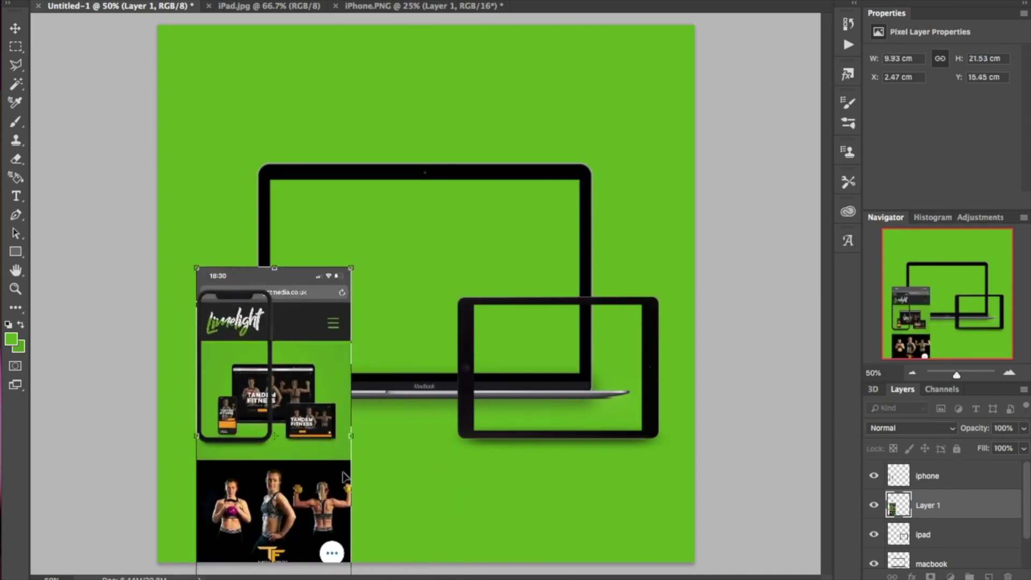
{"action": "left_click_drag", "start_coordinate": [351, 269], "coordinate": [257, 317]}
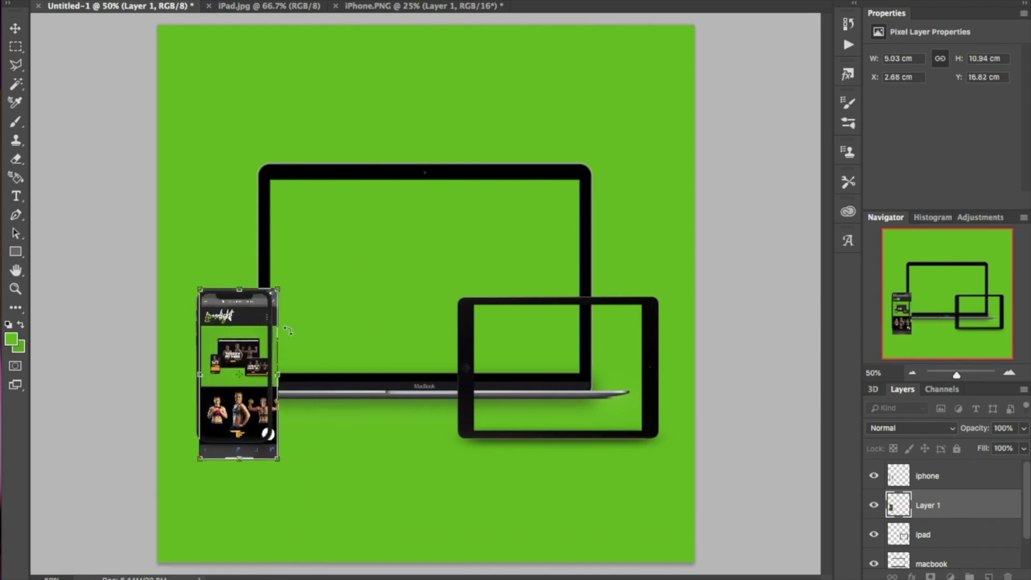
Step: Fine-tune the screenshot to about 4.32 × 9.4 cm so it fits the iPhone frame's screen opening, and apply the transformation
{"action": "left_click", "coordinate": [1010, 374]}
{"action": "left_click_drag", "start_coordinate": [947, 296], "coordinate": [930, 311]}
{"action": "left_click_drag", "start_coordinate": [270, 498], "coordinate": [240, 462]}
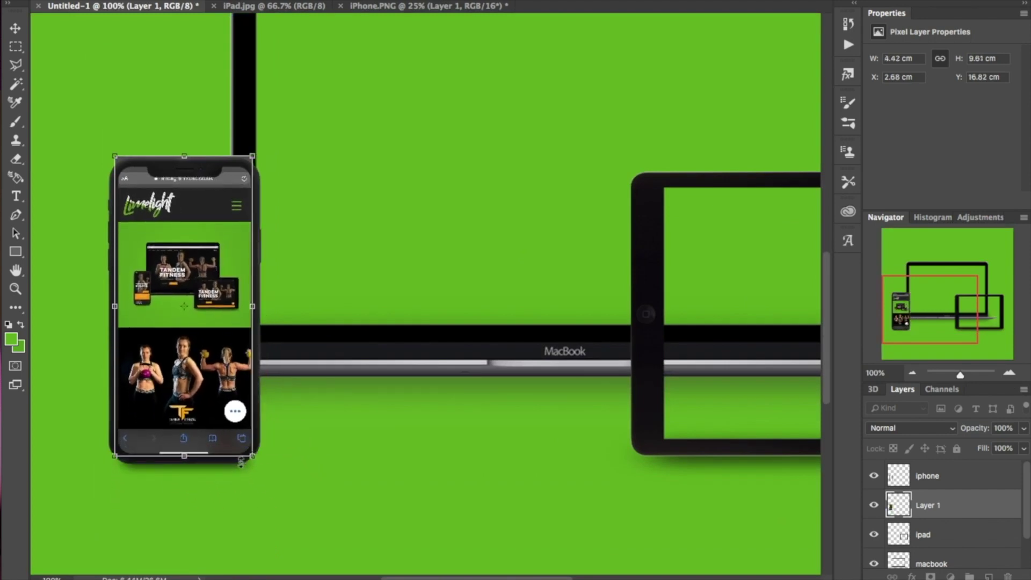
{"action": "left_click", "coordinate": [1010, 374]}
{"action": "left_click_drag", "start_coordinate": [920, 300], "coordinate": [878, 305]}
{"action": "left_click_drag", "start_coordinate": [391, 263], "coordinate": [399, 280]}
{"action": "left_click_drag", "start_coordinate": [477, 144], "coordinate": [470, 157]}
{"action": "key", "text": "Return"}
{"action": "left_click_drag", "start_coordinate": [330, 315], "coordinate": [329, 301]}
Step: Delete the screenshot's two bottom corners that stick out beyond the iPhone frame, using rectangular marquee selections
{"action": "scroll", "coordinate": [395, 351], "scroll_direction": "down", "scroll_amount": 5}
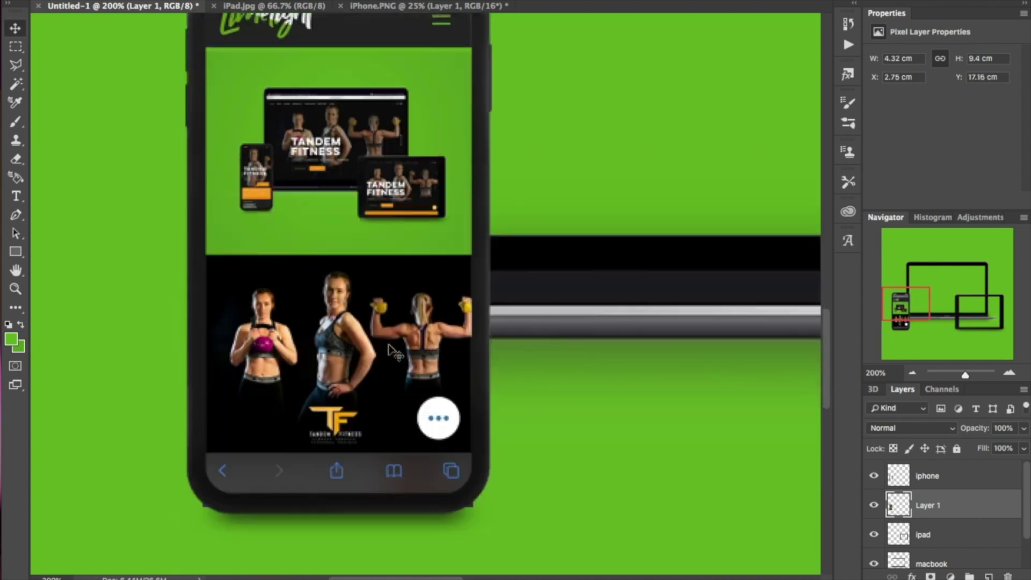
{"action": "scroll", "coordinate": [395, 351], "scroll_direction": "down", "scroll_amount": 1}
{"action": "key", "text": "m"}
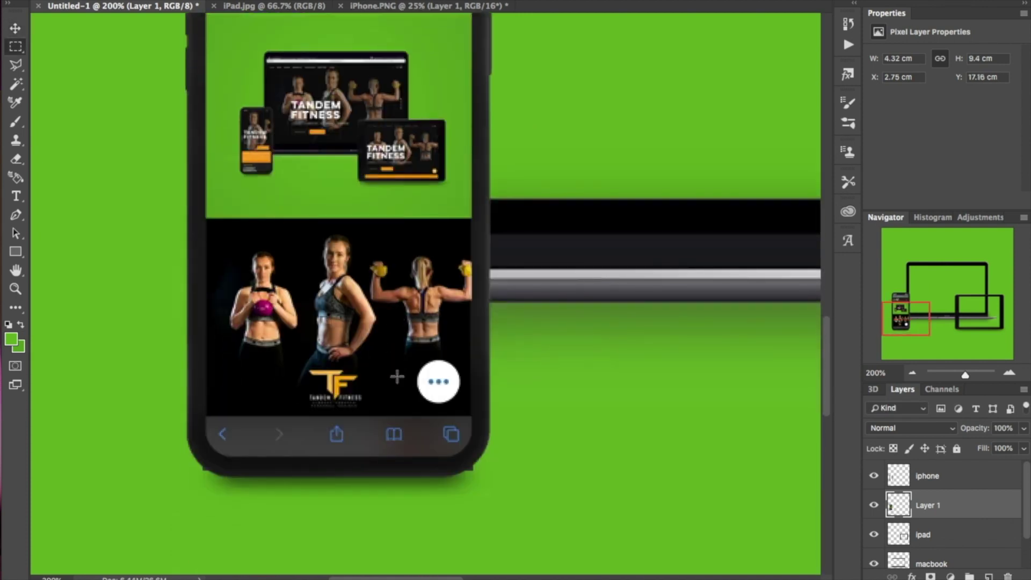
{"action": "right_click", "coordinate": [15, 47]}
{"action": "left_click", "coordinate": [65, 47]}
{"action": "left_click_drag", "start_coordinate": [192, 461], "coordinate": [220, 489]}
{"action": "key", "text": "Delete"}
{"action": "key", "text": "super+d"}
{"action": "left_click_drag", "start_coordinate": [487, 489], "coordinate": [462, 461]}
{"action": "key", "text": "Delete"}
{"action": "key", "text": "super+d"}
Step: Cut the whole iPad.jpg screenshot and paste it into Untitled-1
{"action": "left_click", "coordinate": [912, 372]}
{"action": "left_click", "coordinate": [916, 377]}
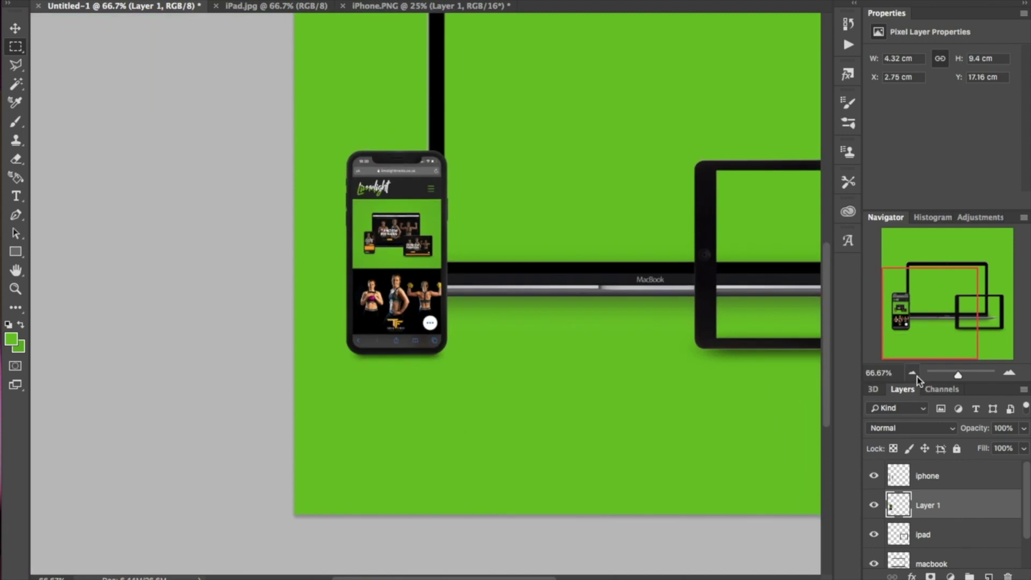
{"action": "left_click", "coordinate": [296, 7]}
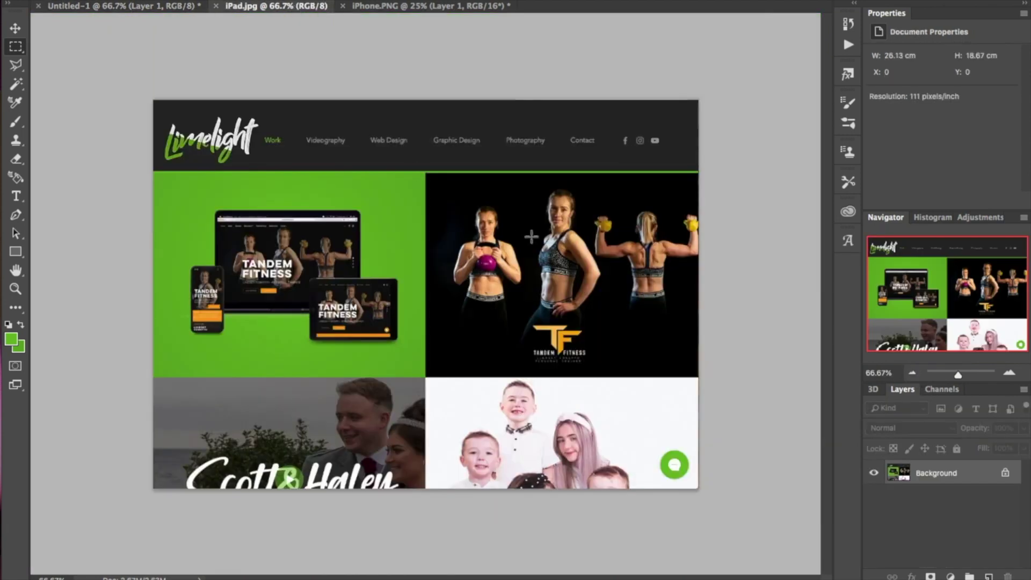
{"action": "key", "text": "ctrl+a"}
{"action": "key", "text": "alt+BackSpace"}
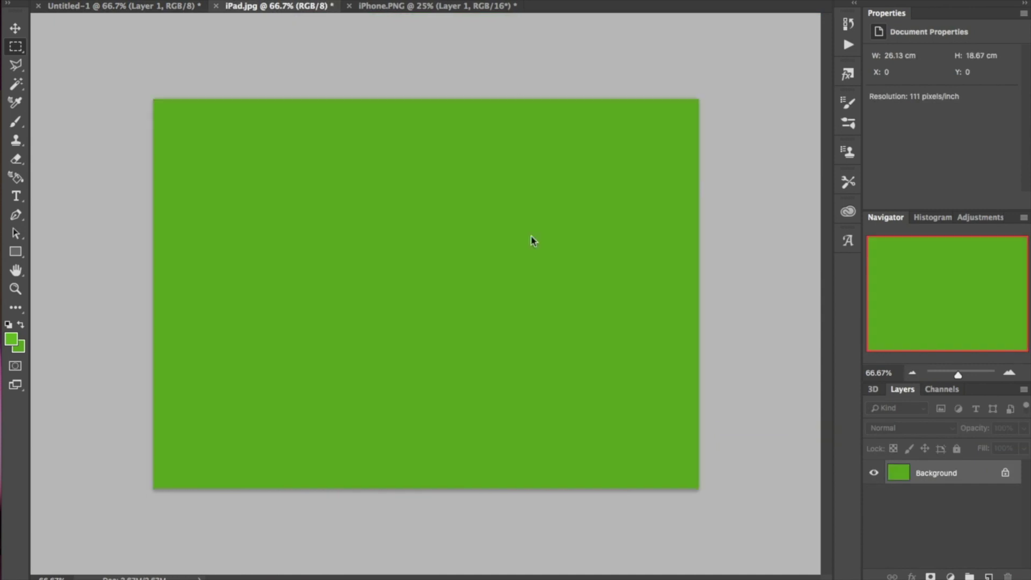
{"action": "left_click", "coordinate": [165, 4]}
{"action": "key", "text": "ctrl+v"}
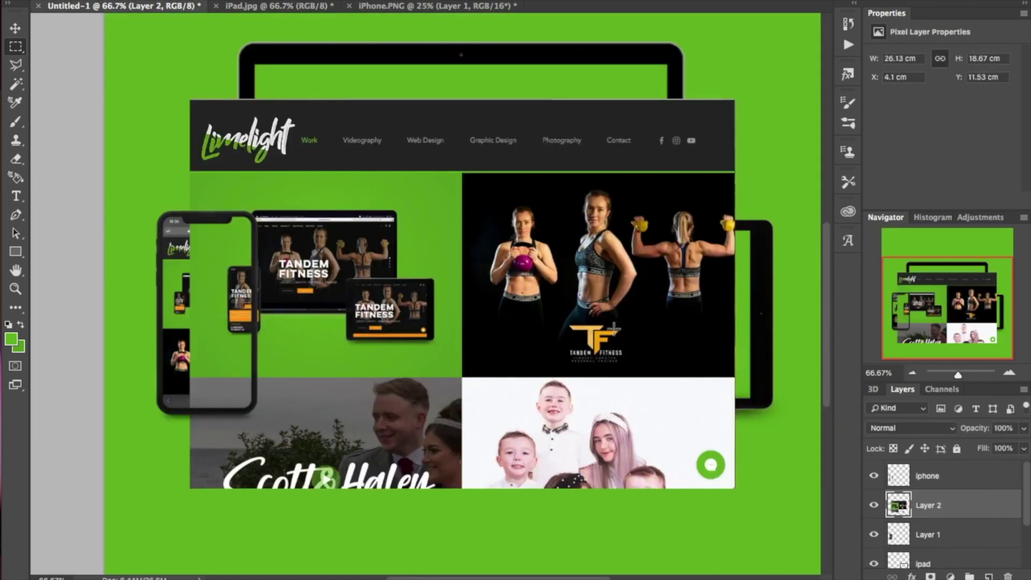
Step: Move the pasted iPad screenshot's layer directly below the ipad layer
{"action": "key", "text": "v"}
{"action": "scroll", "coordinate": [983, 514], "scroll_direction": "down", "scroll_amount": 2}
{"action": "scroll", "coordinate": [983, 514], "scroll_direction": "up", "scroll_amount": 1}
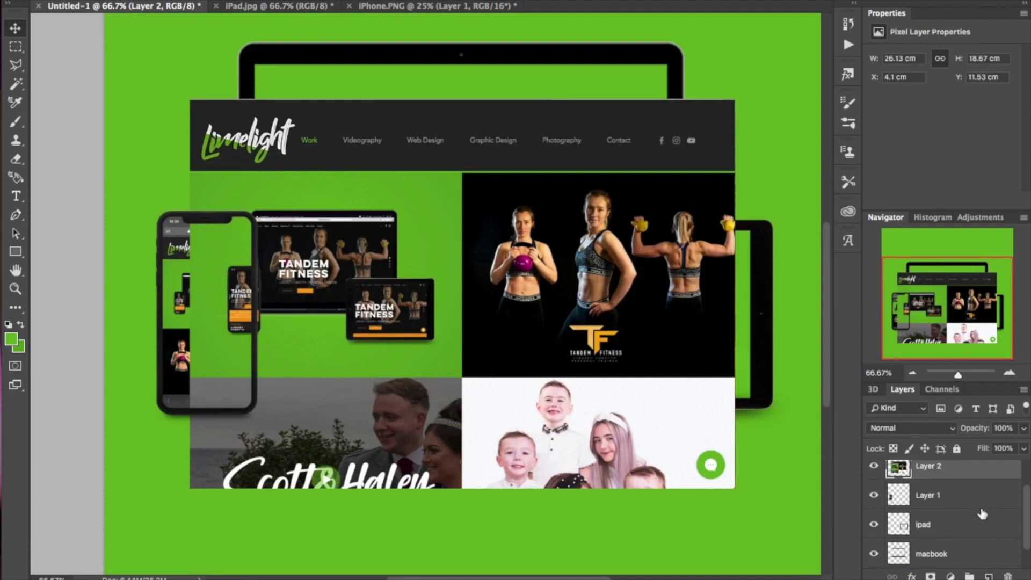
{"action": "scroll", "coordinate": [982, 514], "scroll_direction": "up", "scroll_amount": 1}
{"action": "double_click", "coordinate": [974, 491]}
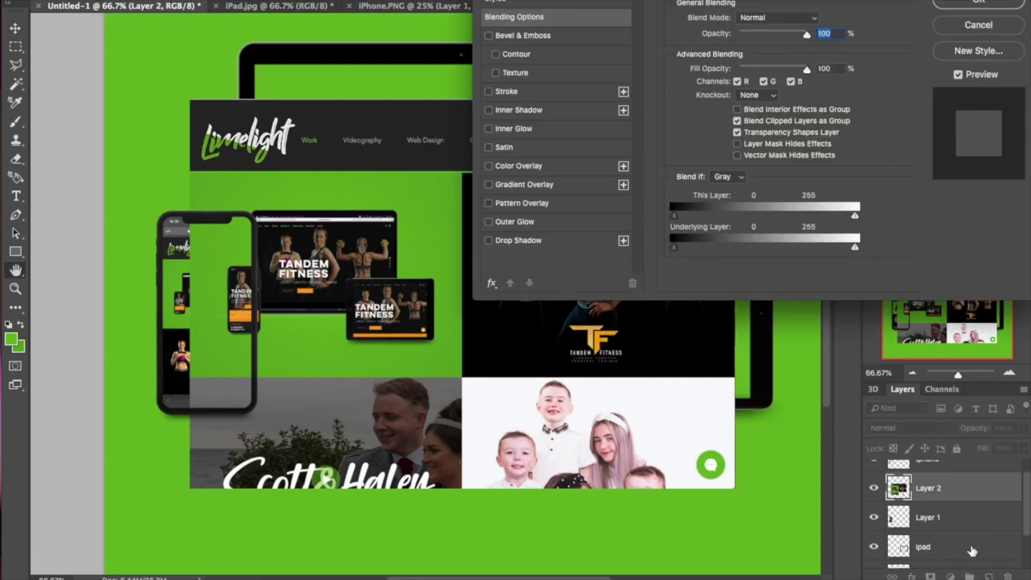
{"action": "key", "text": "Escape"}
{"action": "left_click_drag", "start_coordinate": [976, 502], "coordinate": [969, 565]}
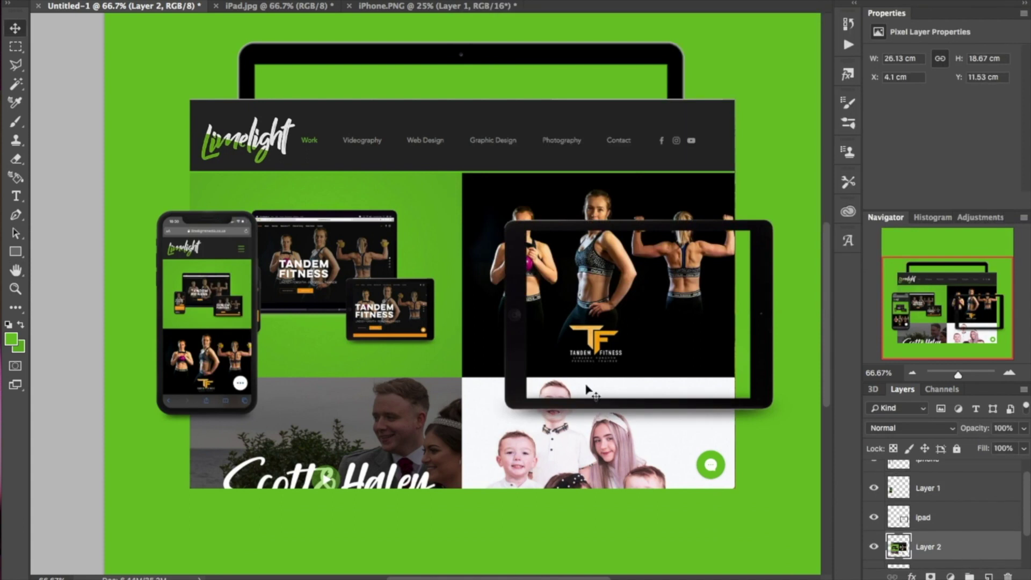
Step: Scale the pasted screenshot down to about 11.46 × 8.19 cm and place it within the iPad frame's screen opening
{"action": "key", "text": "ctrl+t"}
{"action": "left_click_drag", "start_coordinate": [189, 100], "coordinate": [192, 106]}
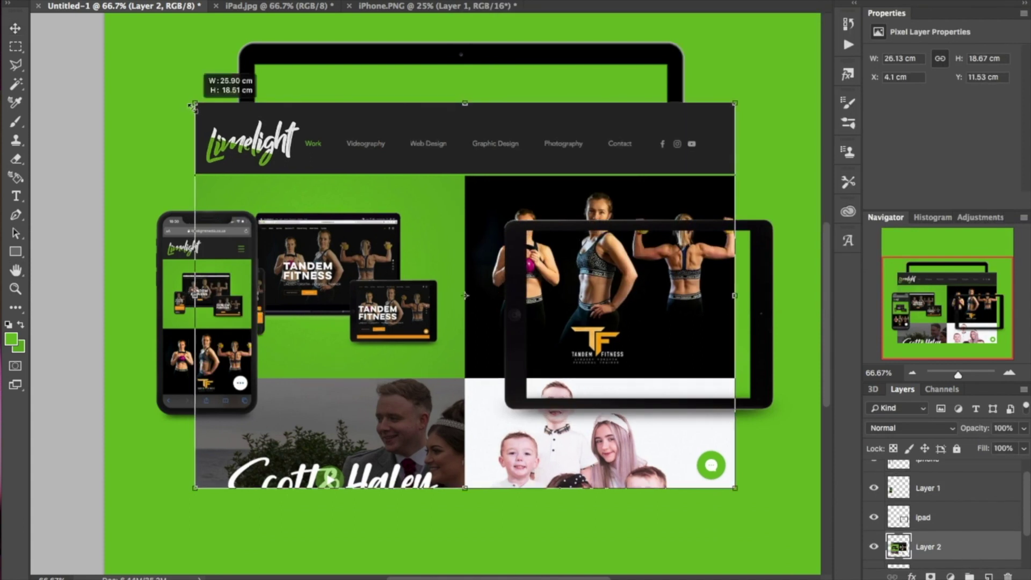
{"action": "key", "text": "Return"}
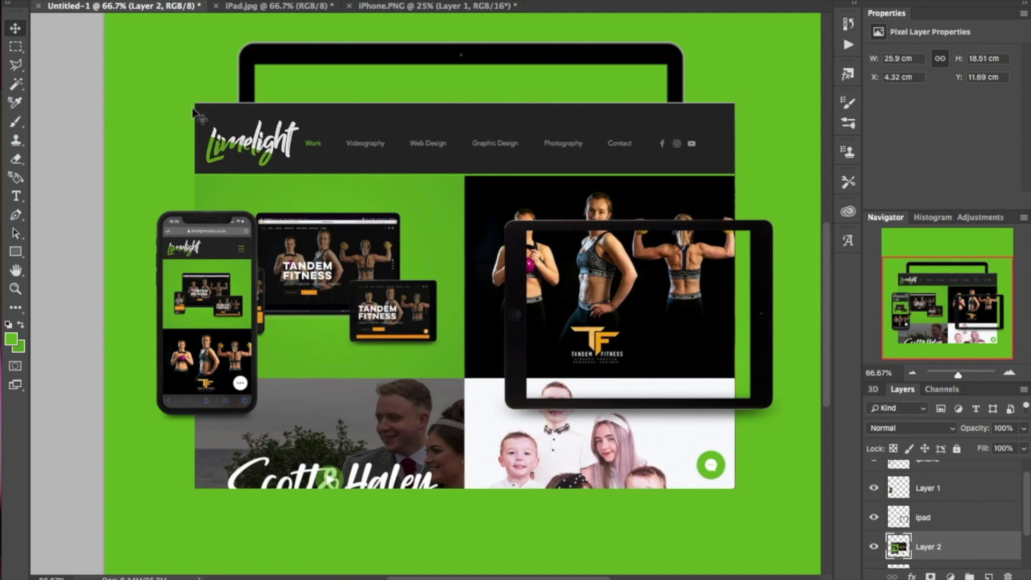
{"action": "key", "text": "ctrl+t"}
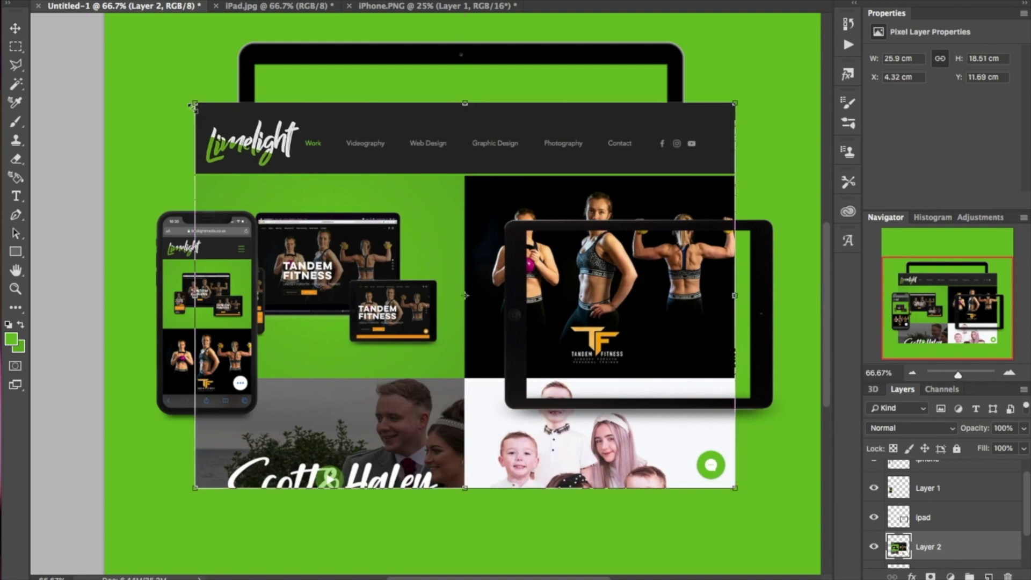
{"action": "left_click_drag", "start_coordinate": [195, 106], "coordinate": [467, 297]}
{"action": "left_click_drag", "start_coordinate": [536, 378], "coordinate": [596, 311]}
{"action": "left_click_drag", "start_coordinate": [789, 421], "coordinate": [756, 406]}
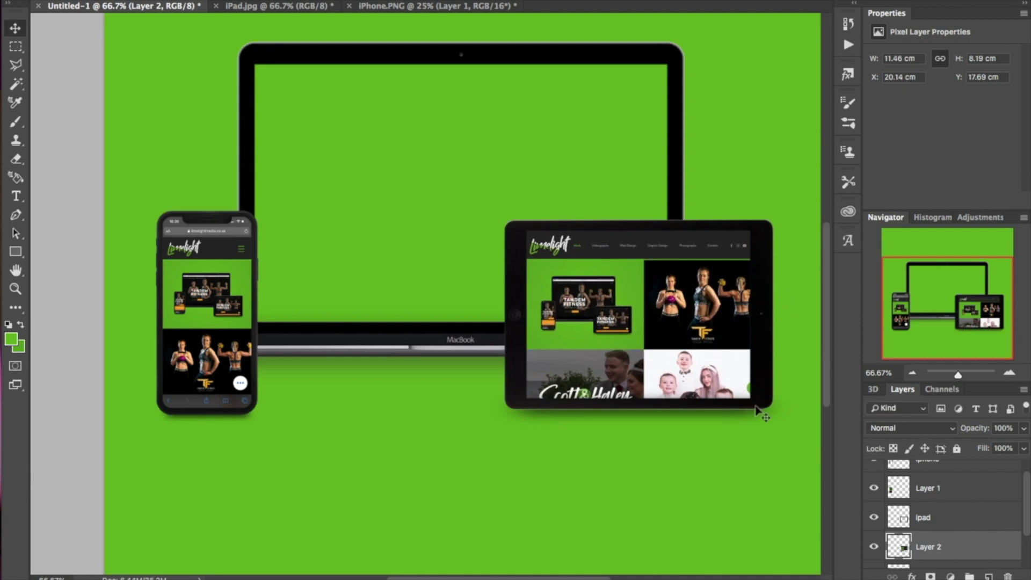
Step: Nudge the iPad screenshot to X 20.09 cm, Y 17.69 cm to align it with the iPad frame
{"action": "key", "text": "Down"}
{"action": "key", "text": "Left"}
{"action": "key", "text": "Left"}
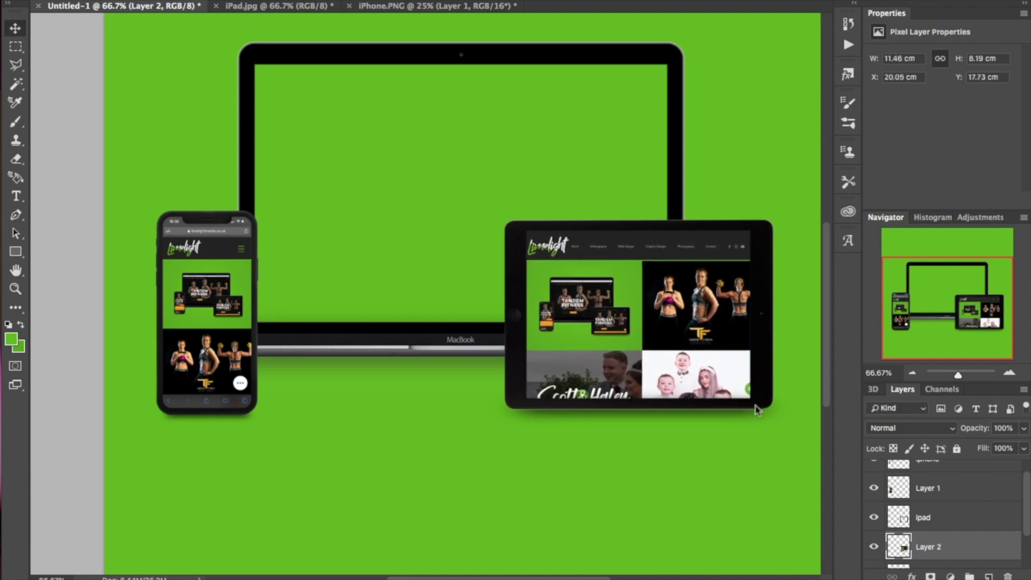
{"action": "key", "text": "Up"}
{"action": "key", "text": "Right"}
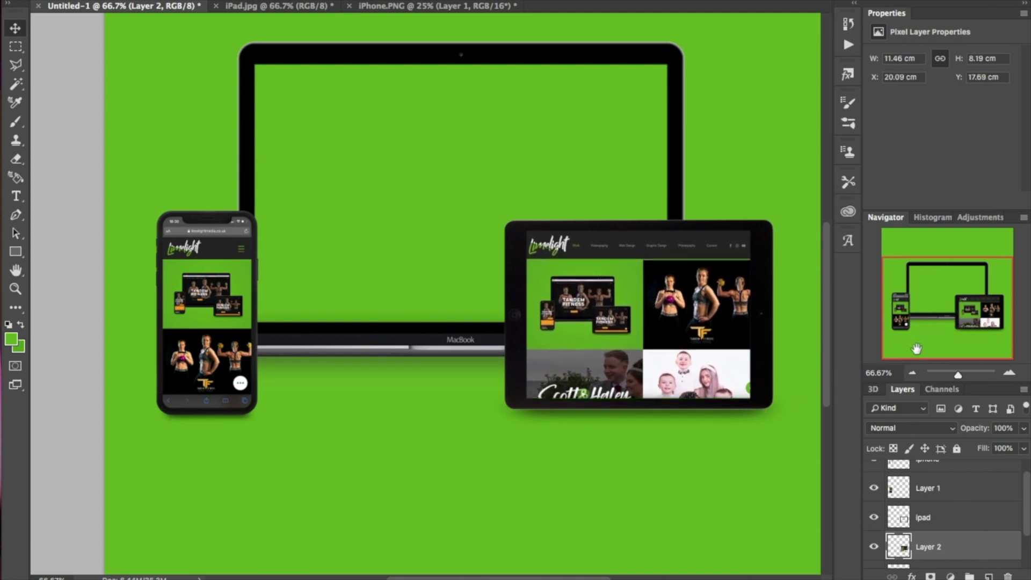
Step: Cut a transparent opening in the green Rectangle 1 layer by deleting a rectangular selection matching the MacBook's screen area
{"action": "left_click", "coordinate": [912, 373]}
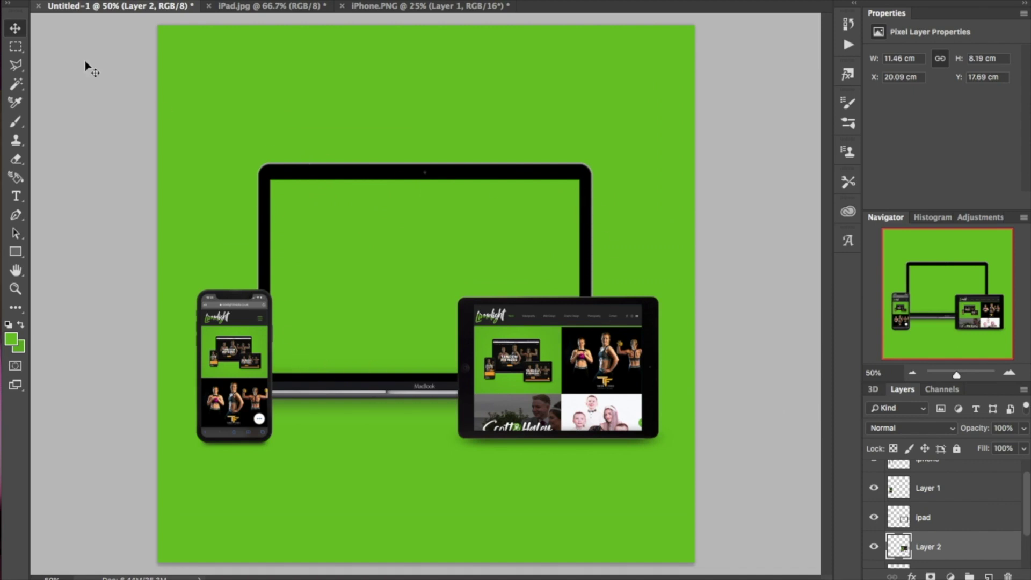
{"action": "left_click", "coordinate": [10, 49]}
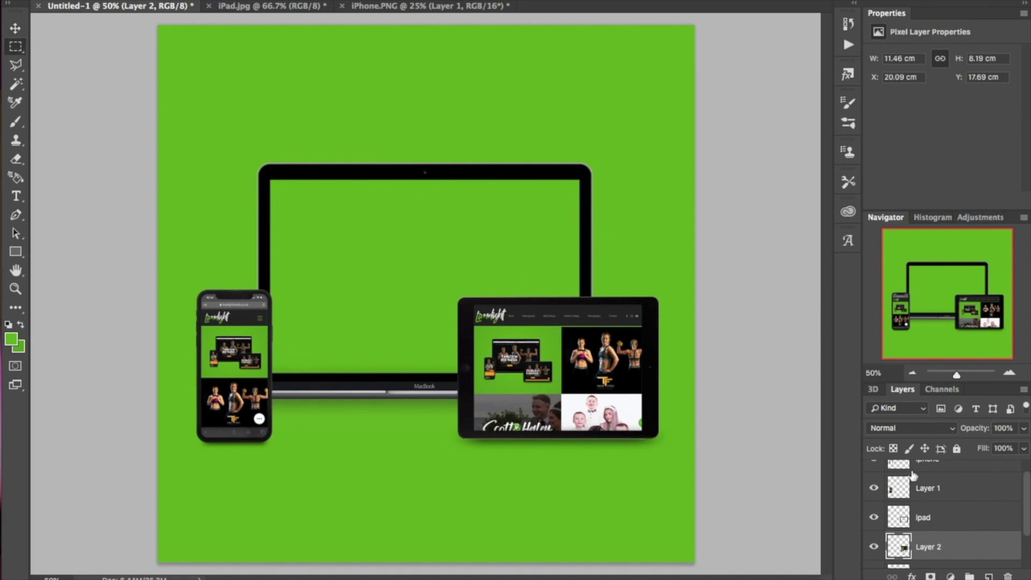
{"action": "scroll", "coordinate": [1006, 535], "scroll_direction": "down", "scroll_amount": 2}
{"action": "left_click", "coordinate": [953, 559]}
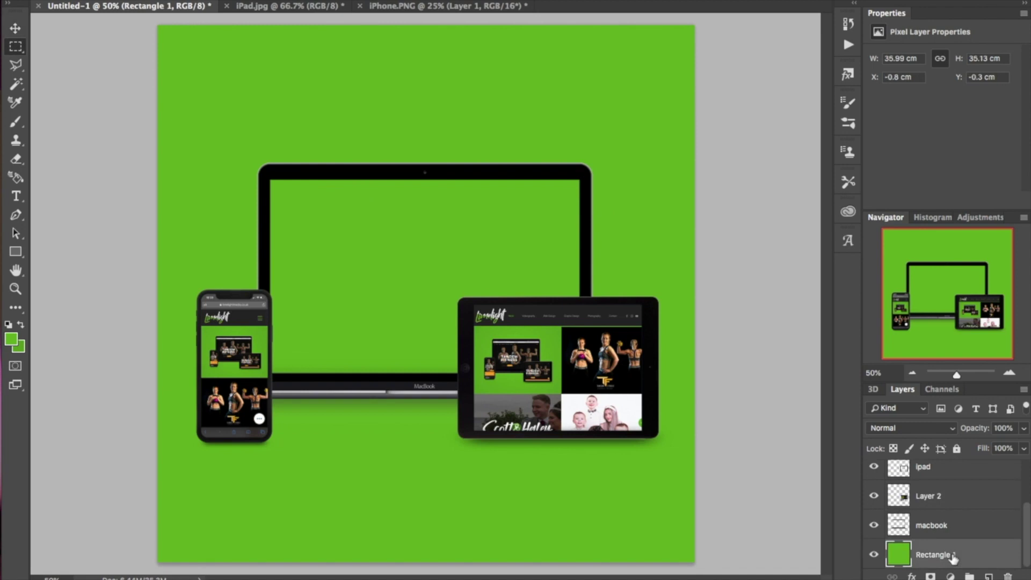
{"action": "left_click", "coordinate": [1007, 373]}
{"action": "left_click", "coordinate": [1008, 374]}
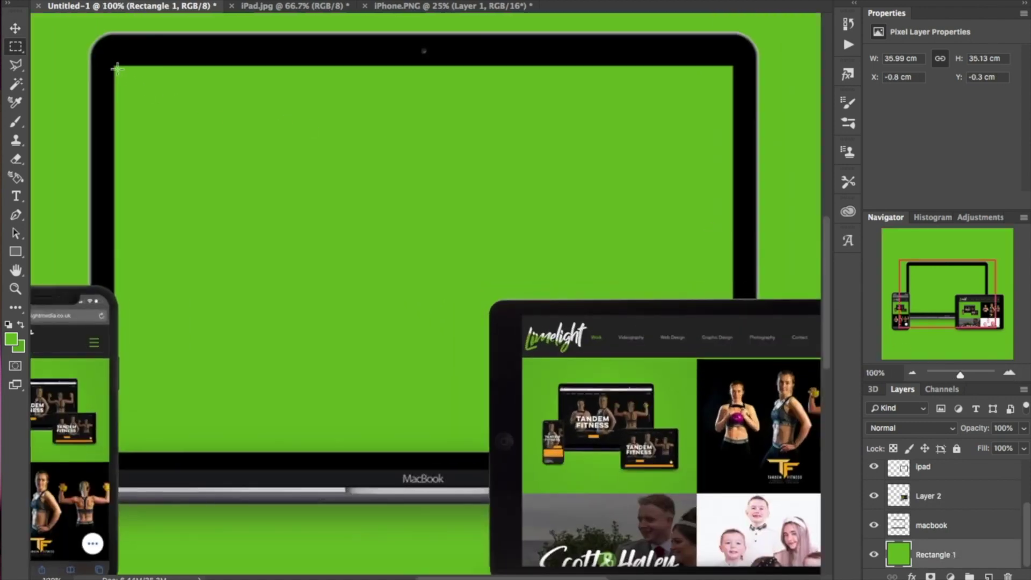
{"action": "left_click_drag", "start_coordinate": [114, 67], "coordinate": [179, 156]}
{"action": "left_click_drag", "start_coordinate": [114, 67], "coordinate": [734, 453]}
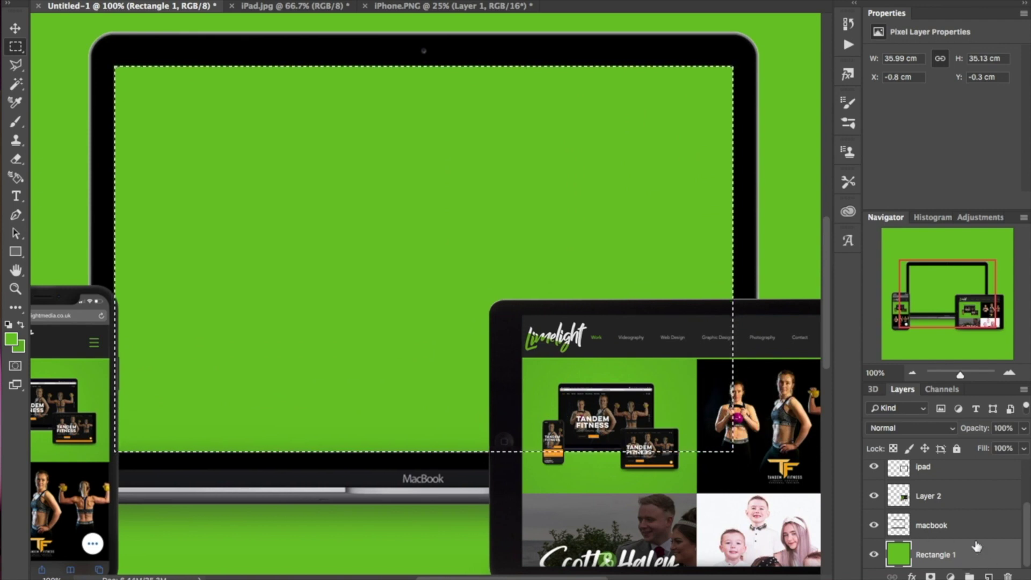
{"action": "key", "text": "Delete"}
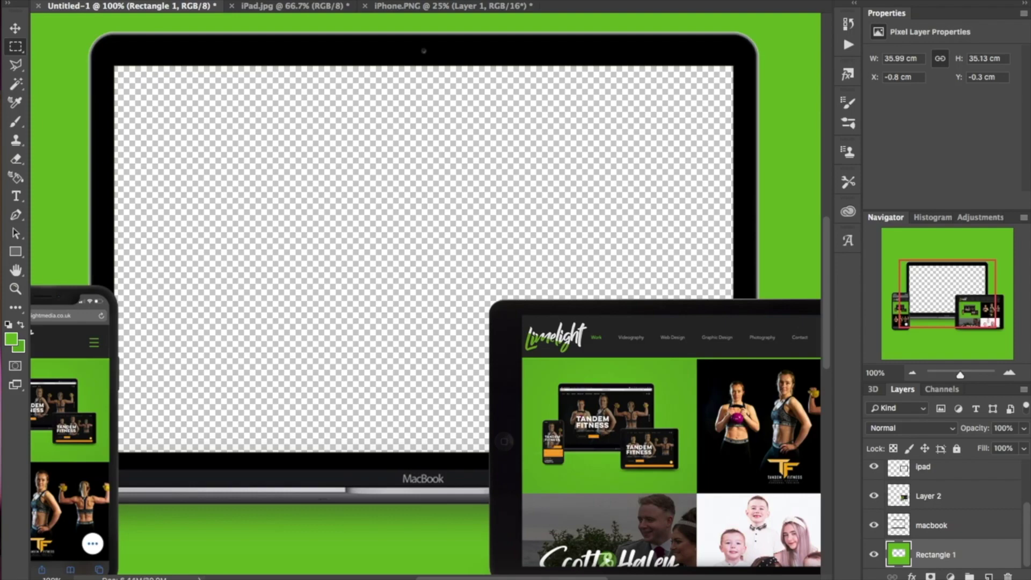
Step: Save the mockup as a PNG copy named main_graphic in the Screen Grab Tutorial folder, using the large file size option
{"action": "left_click", "coordinate": [127, 0]}
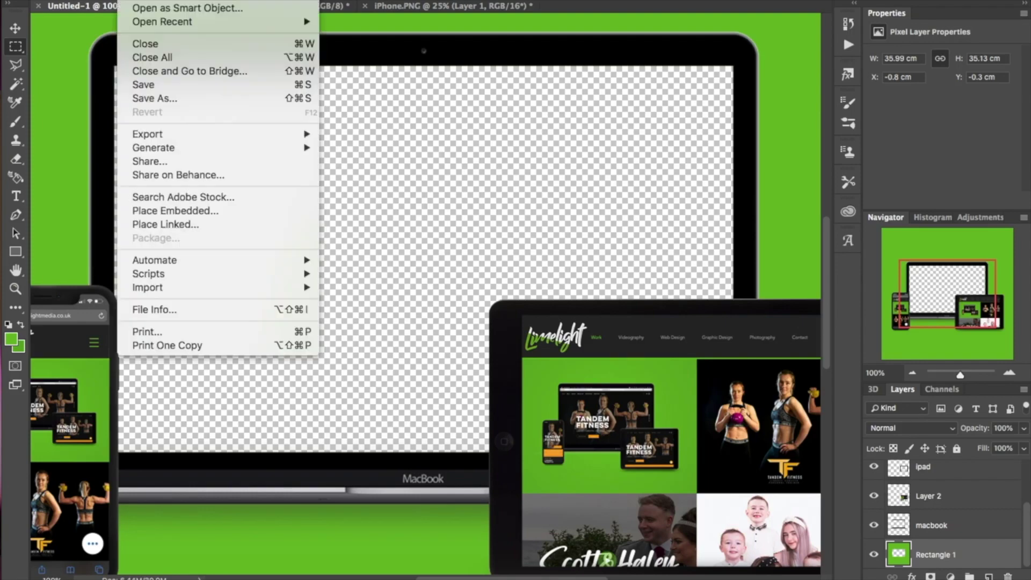
{"action": "left_click", "coordinate": [192, 101]}
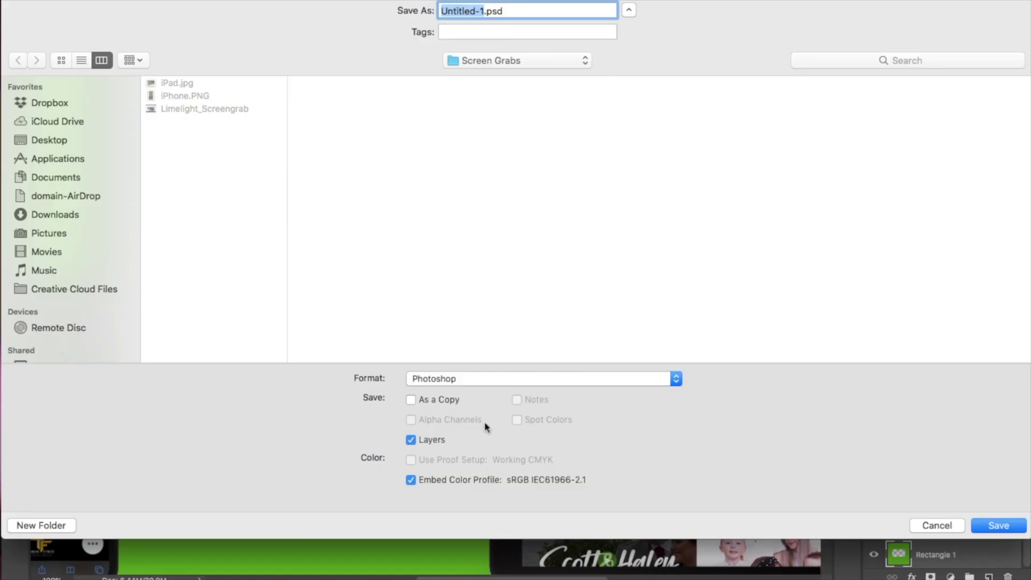
{"action": "left_click", "coordinate": [458, 379]}
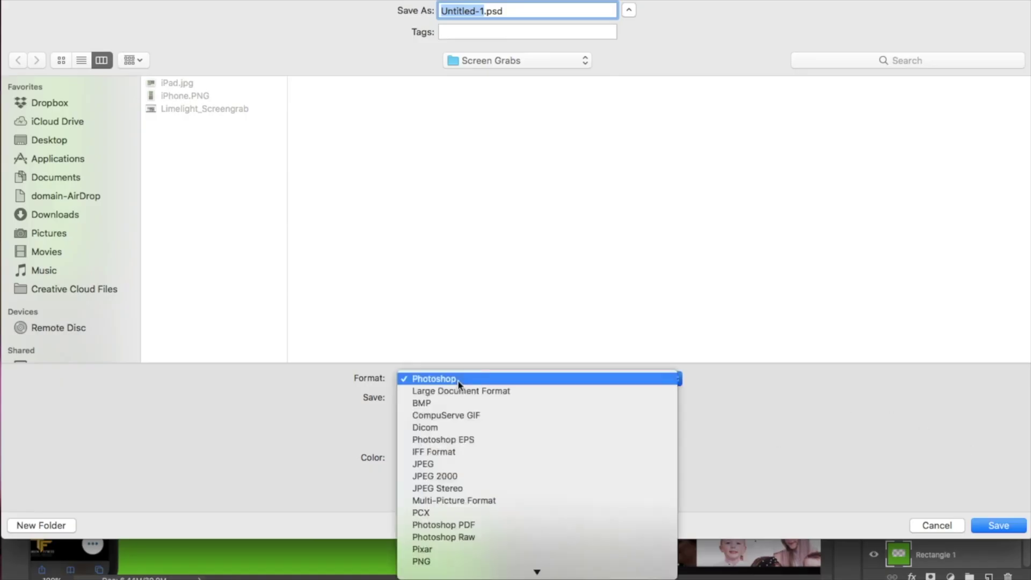
{"action": "left_click", "coordinate": [459, 561]}
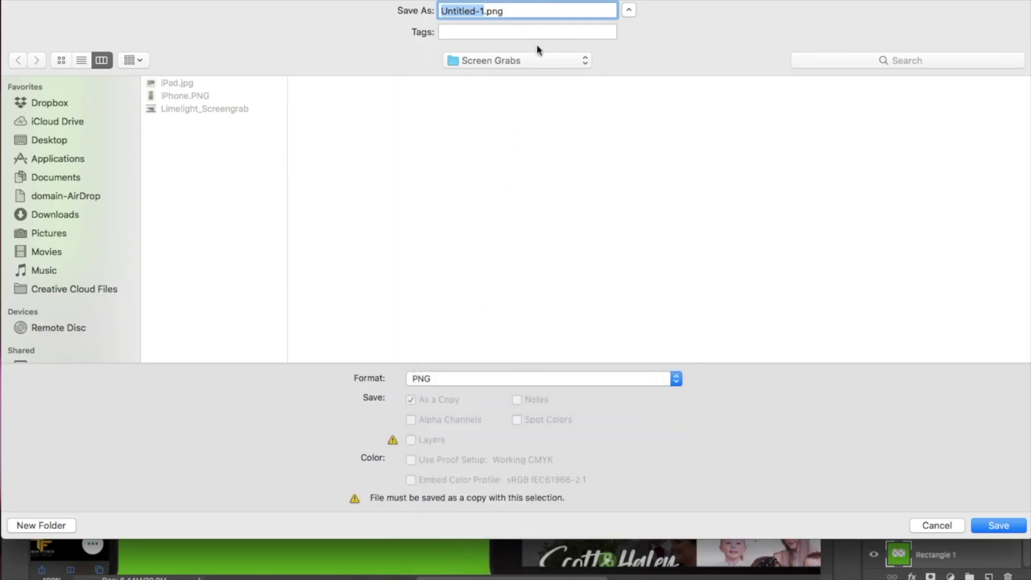
{"action": "left_click", "coordinate": [527, 56]}
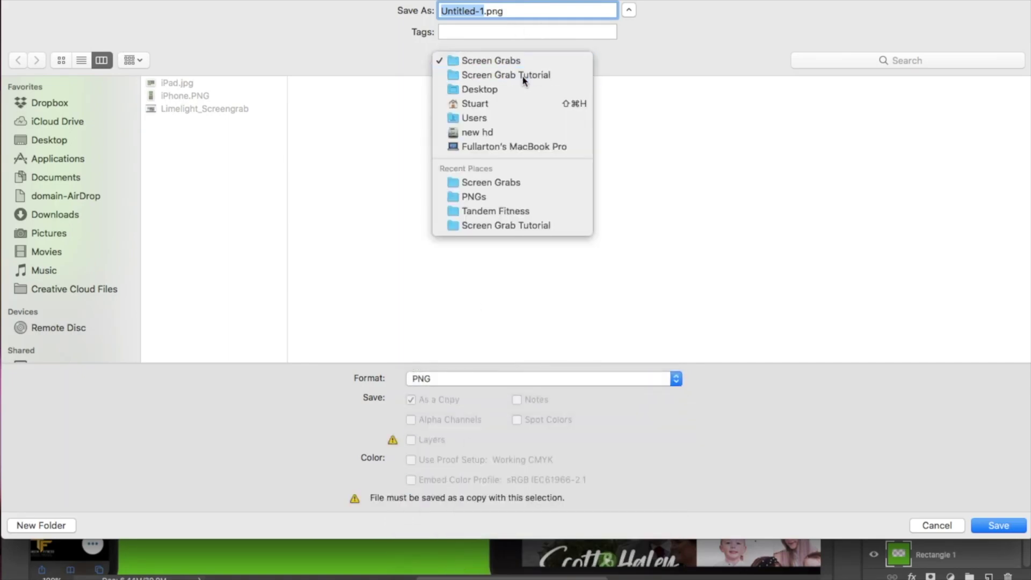
{"action": "left_click", "coordinate": [522, 76]}
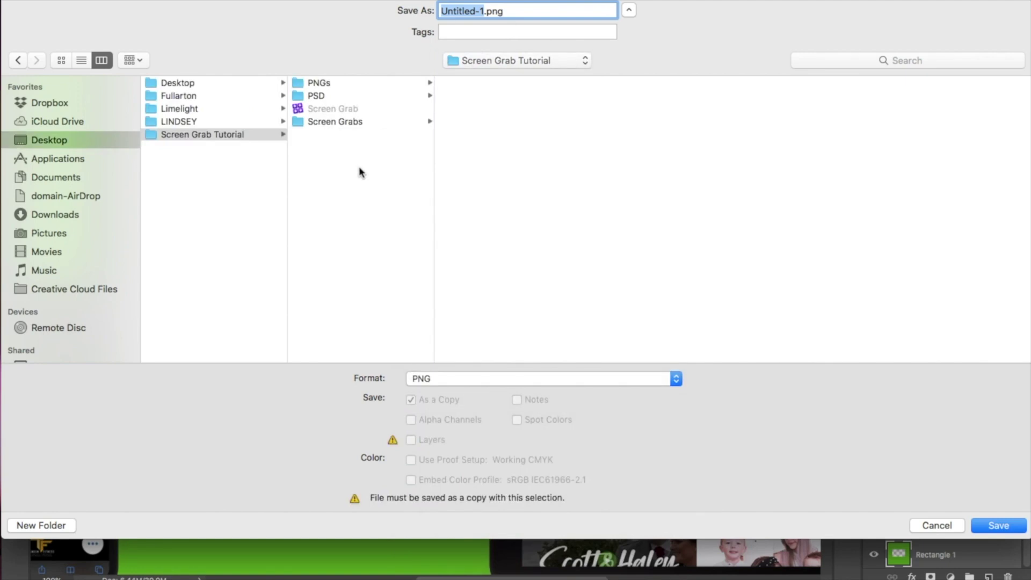
{"action": "type", "text": "m"}
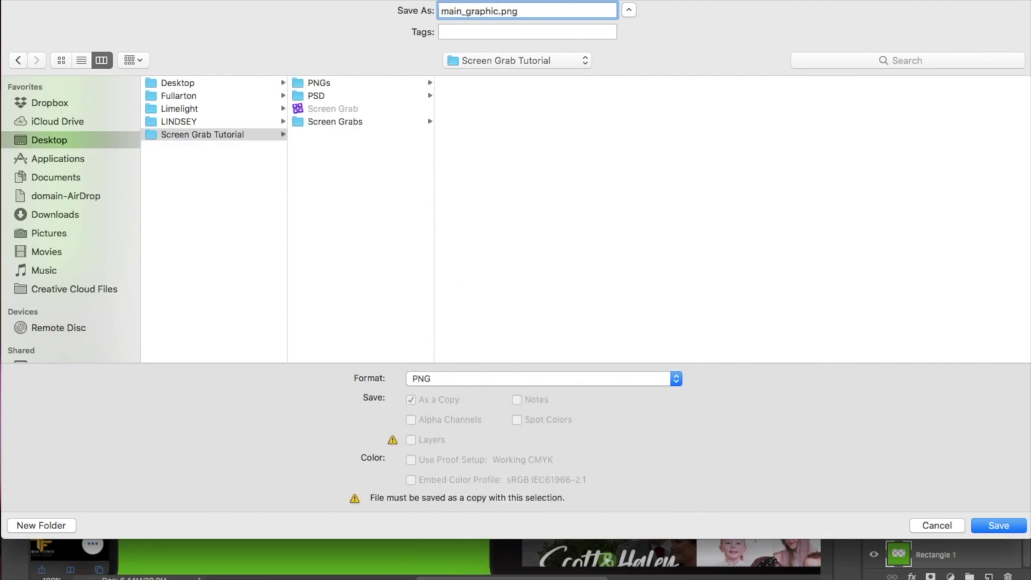
{"action": "type", "text": "ain_graphic"}
{"action": "key", "text": "Return"}
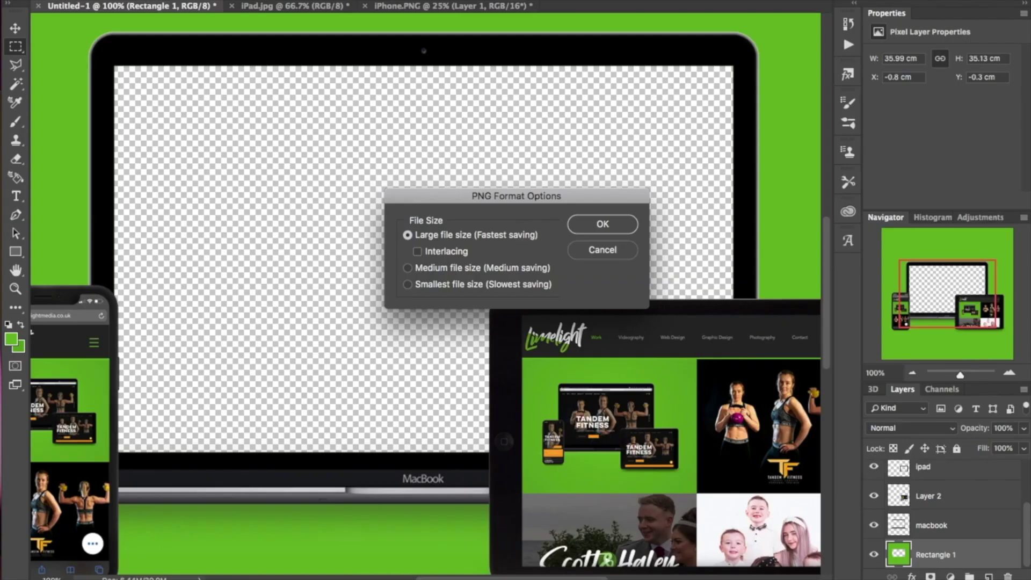
{"action": "key", "text": "Return"}
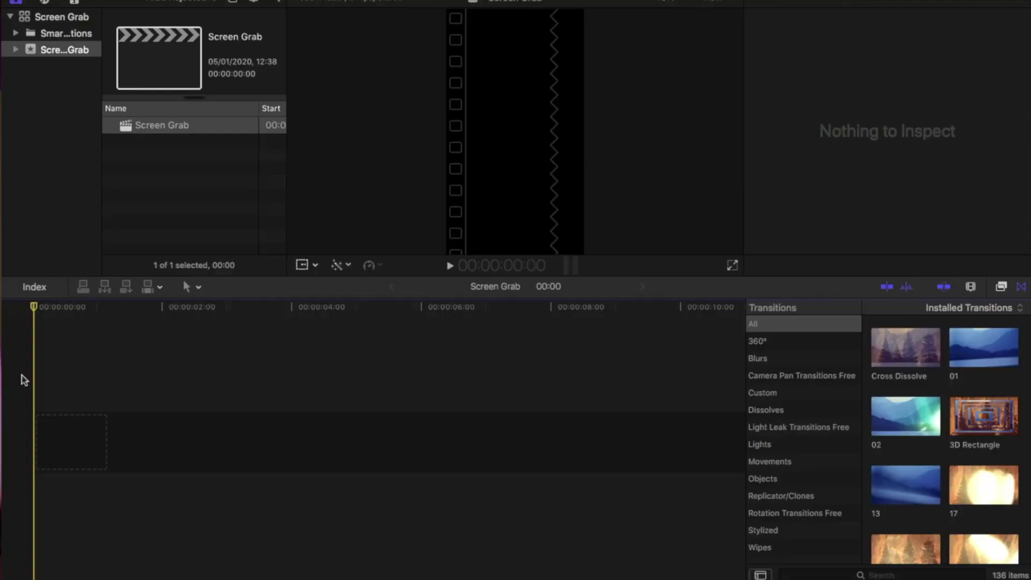
Step: Switch to Final Cut Pro and set the Screen Grab project's video resolution to 1500 × 1500
{"action": "left_click", "coordinate": [59, 431]}
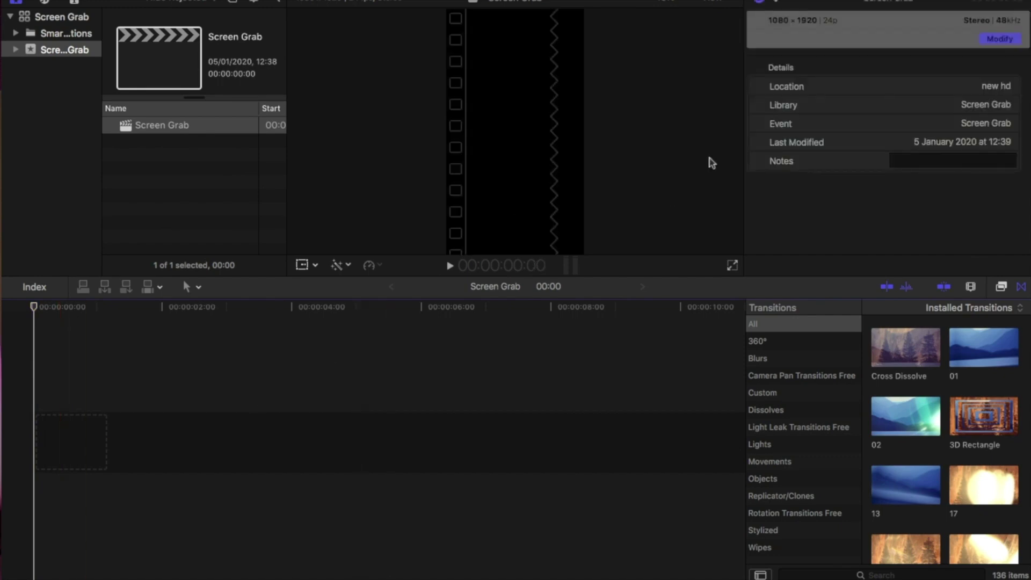
{"action": "left_click", "coordinate": [993, 39]}
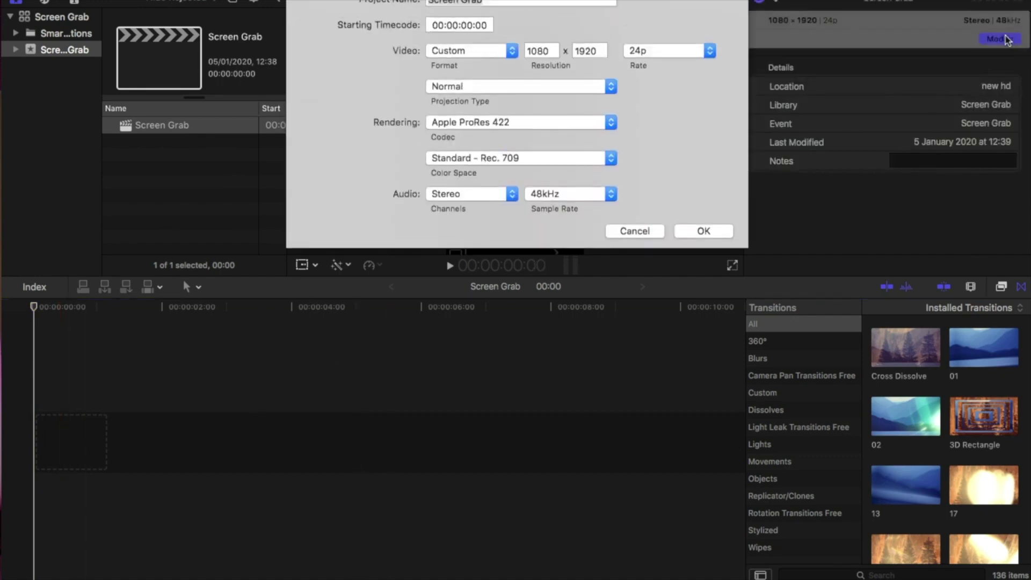
{"action": "double_click", "coordinate": [556, 51]}
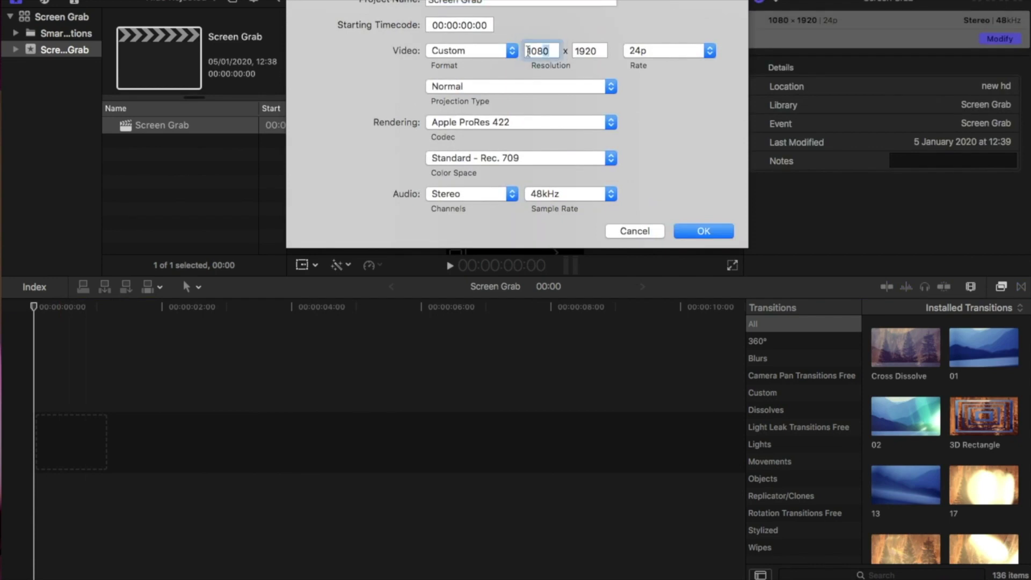
{"action": "type", "text": "1500"}
{"action": "key", "text": "Tab"}
{"action": "type", "text": "16"}
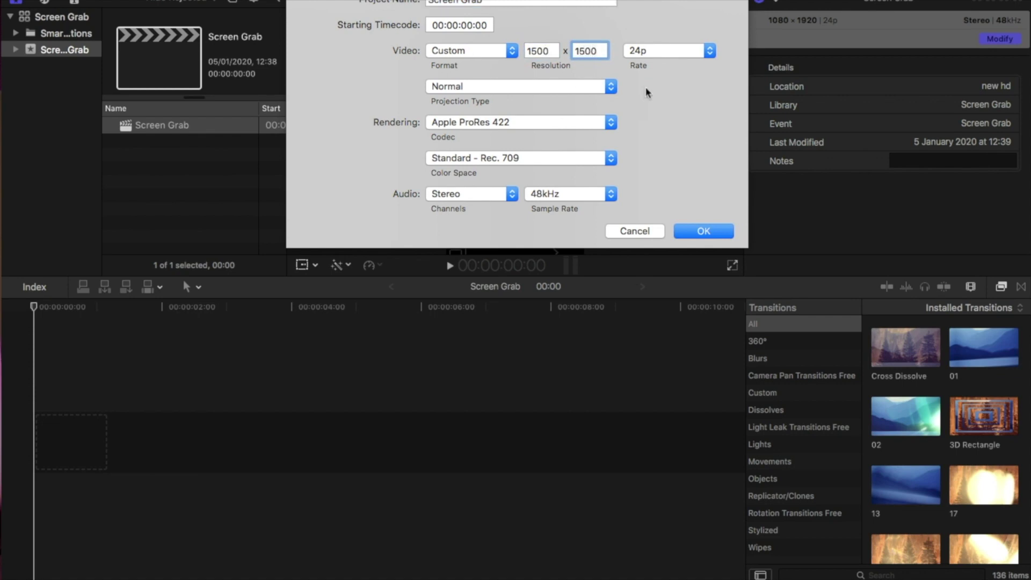
{"action": "left_click", "coordinate": [678, 57]}
{"action": "left_click", "coordinate": [659, 56]}
{"action": "left_click", "coordinate": [710, 231]}
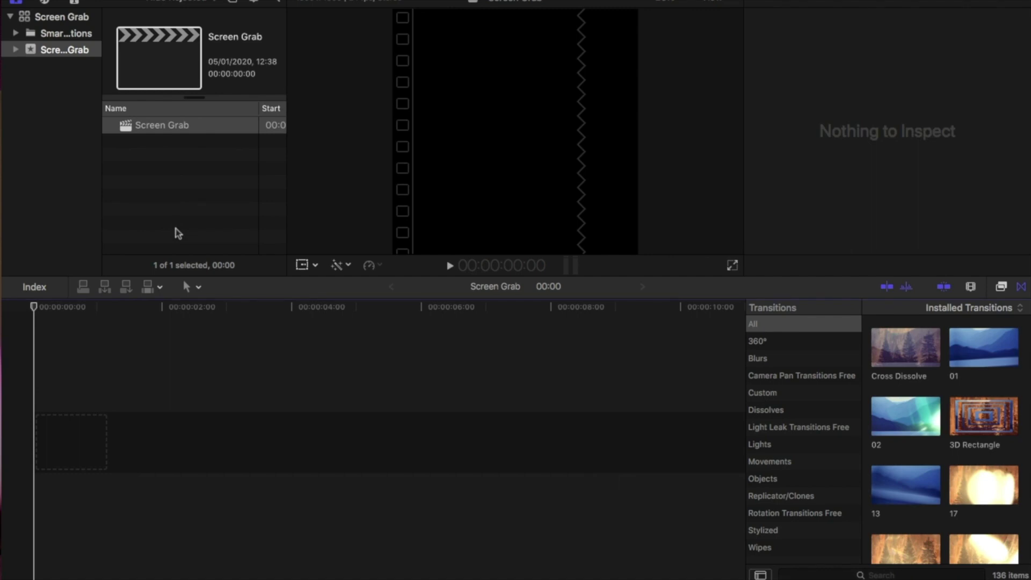
Step: Import main_graphic.png and the Limelight_Screengrab video from the Screen Grab Tutorial folder into the Screen Grab event
{"action": "key", "text": "super+i"}
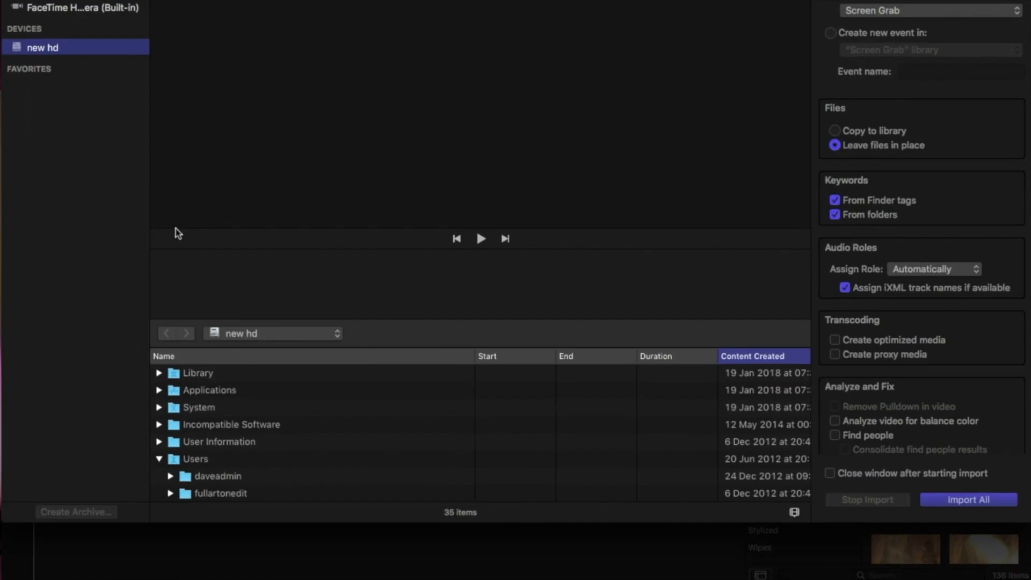
{"action": "scroll", "coordinate": [279, 462], "scroll_direction": "down", "scroll_amount": 5}
{"action": "scroll", "coordinate": [279, 462], "scroll_direction": "down", "scroll_amount": 5}
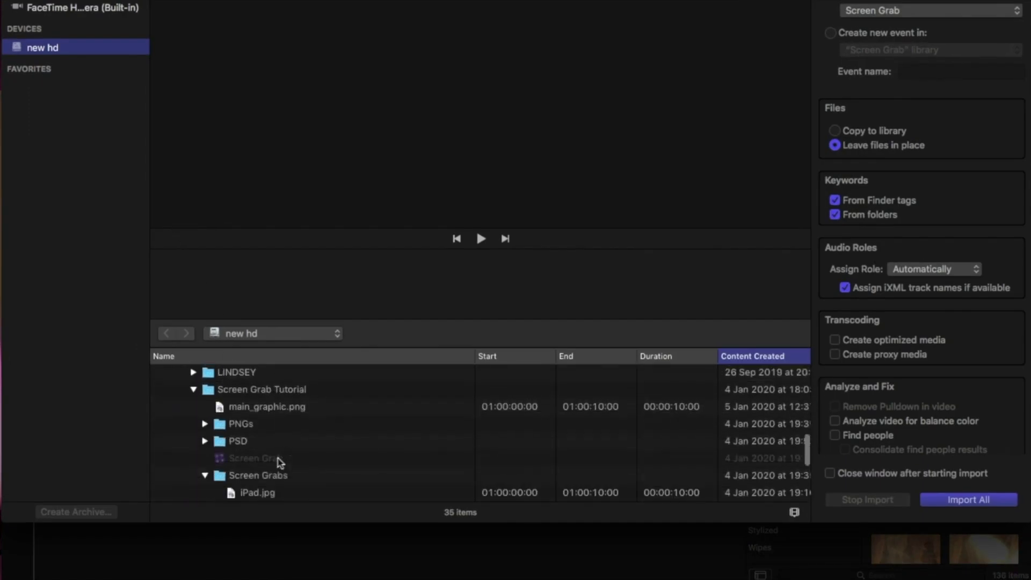
{"action": "left_click", "coordinate": [234, 410]}
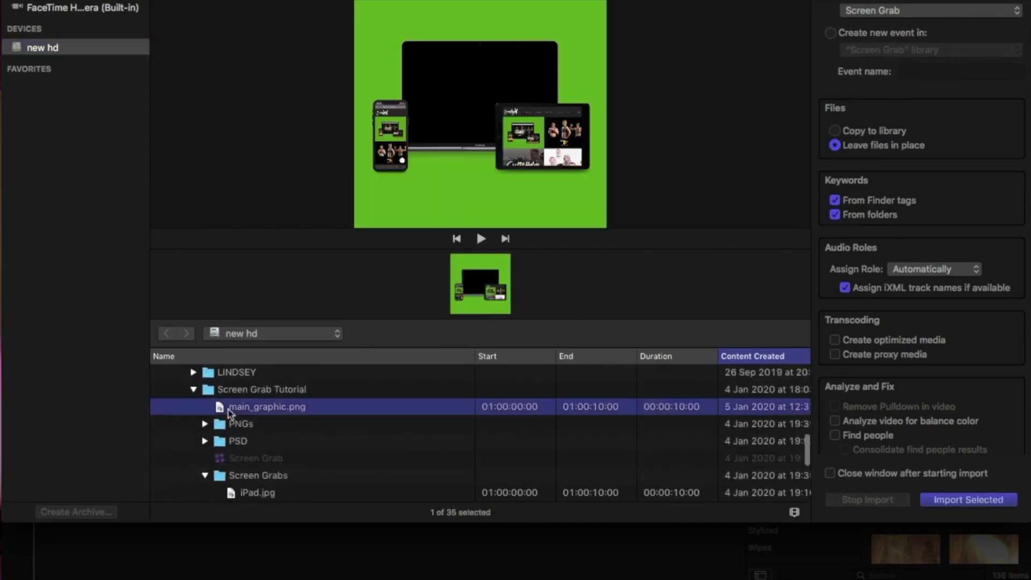
{"action": "left_click", "coordinate": [963, 500]}
{"action": "scroll", "coordinate": [250, 437], "scroll_direction": "down", "scroll_amount": 5}
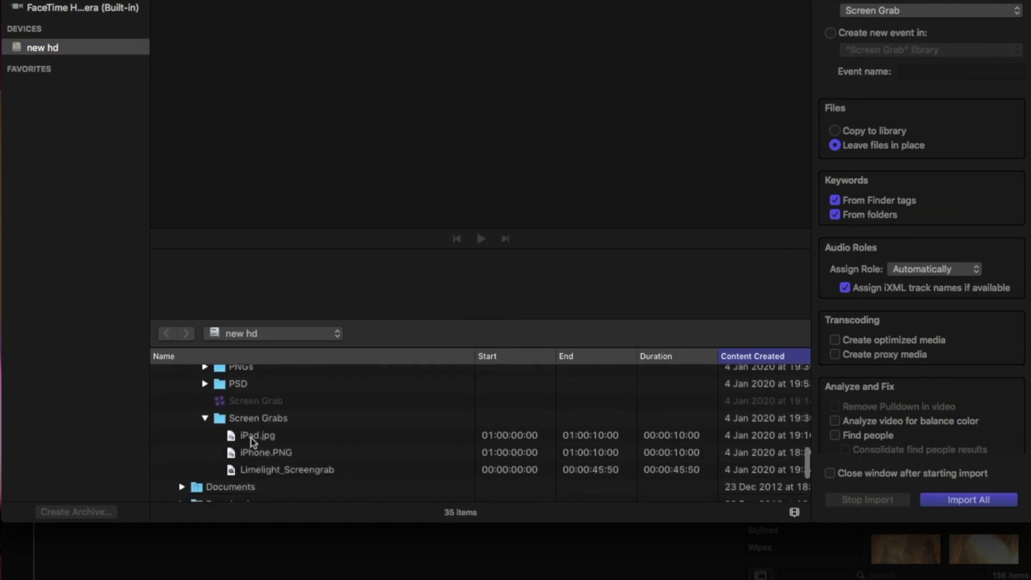
{"action": "left_click", "coordinate": [280, 438]}
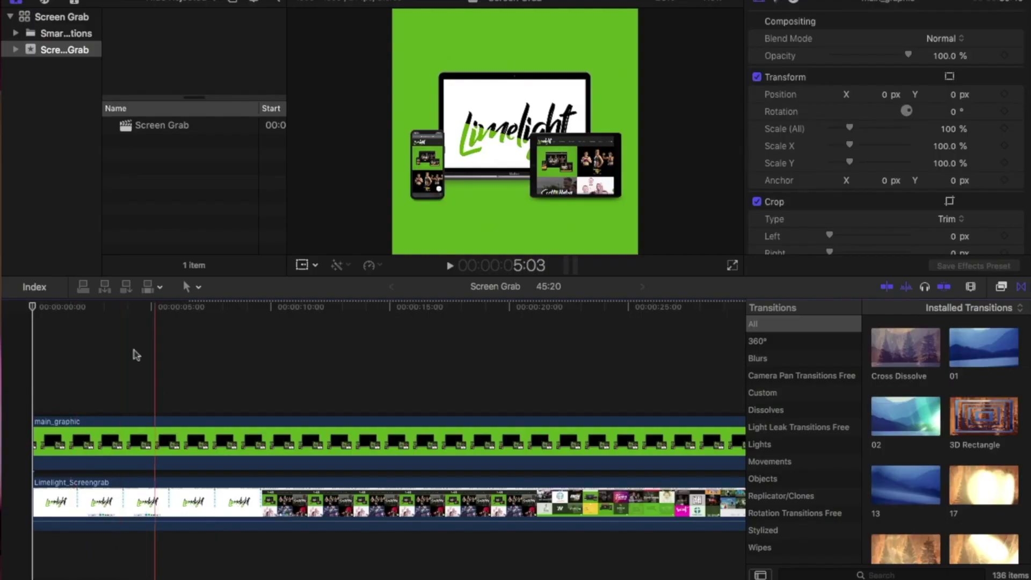
Step: Scale the Limelight_Screengrab clip down to about 58.25% with Transform so it matches the width of the MacBook screen
{"action": "left_click", "coordinate": [144, 438]}
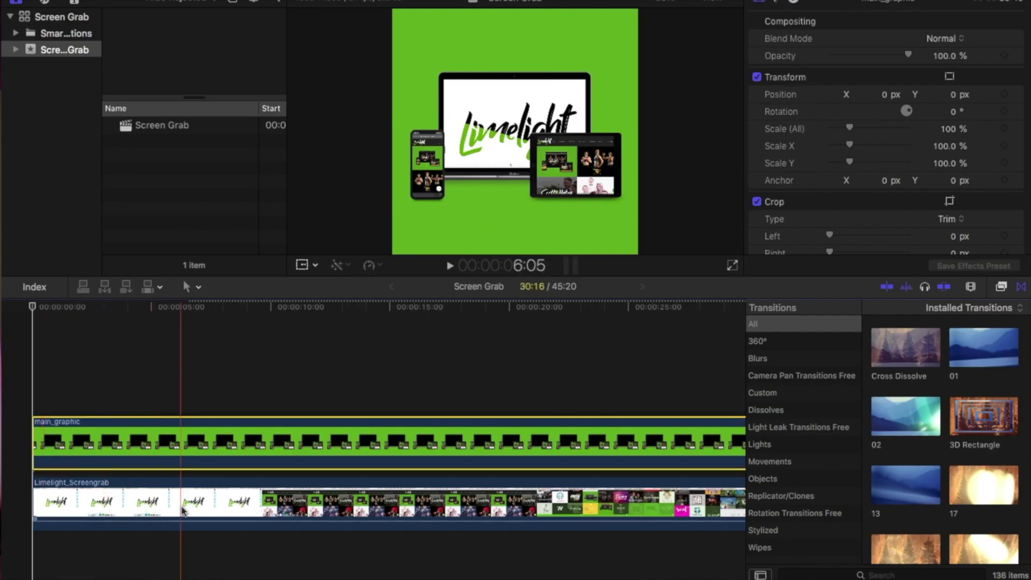
{"action": "scroll", "coordinate": [299, 512], "scroll_direction": "right", "scroll_amount": 2}
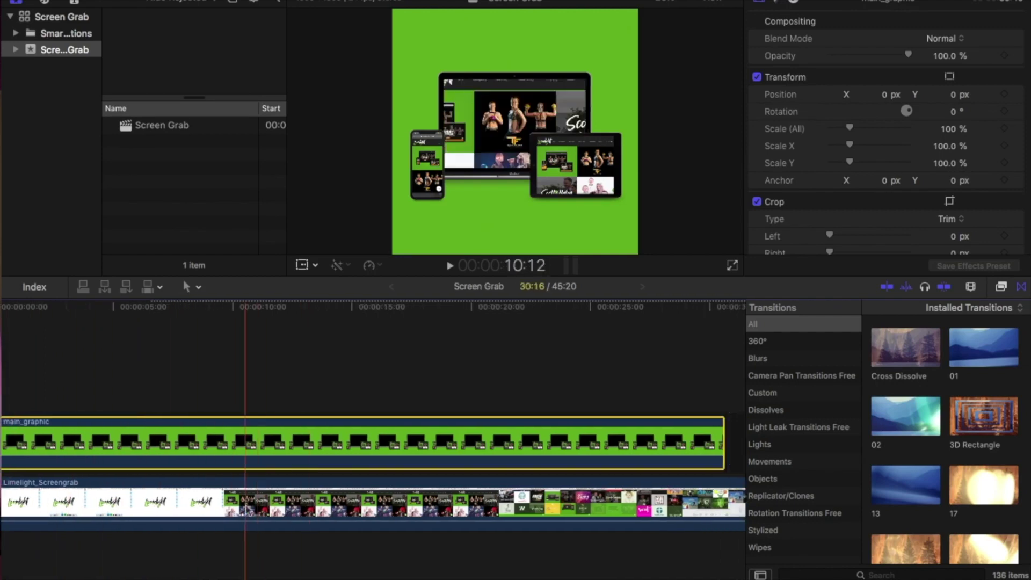
{"action": "scroll", "coordinate": [247, 509], "scroll_direction": "left", "scroll_amount": 2}
{"action": "left_click", "coordinate": [304, 502]}
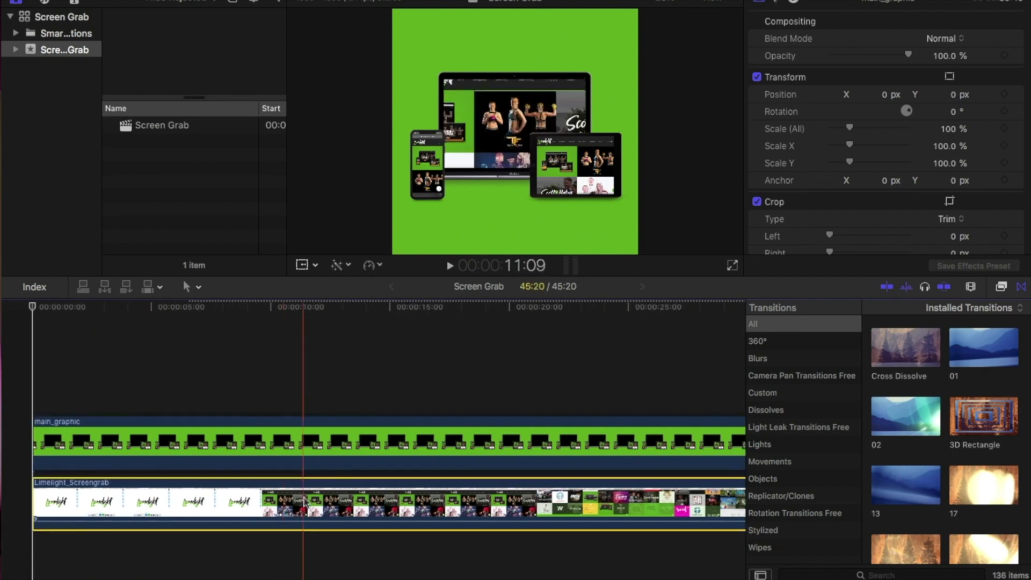
{"action": "left_click", "coordinate": [302, 264]}
{"action": "left_click_drag", "start_coordinate": [389, 211], "coordinate": [441, 175]}
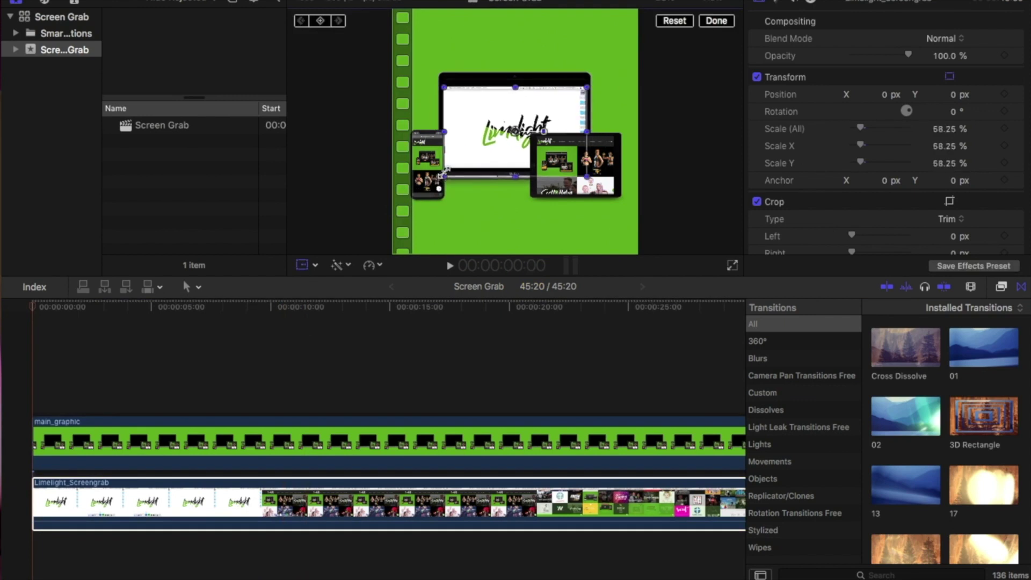
Step: Move the Limelight_Screengrab clip up to Y 49 px within the MacBook screen opening and finish the transform
{"action": "left_click", "coordinate": [684, 3]}
{"action": "left_click", "coordinate": [681, 57]}
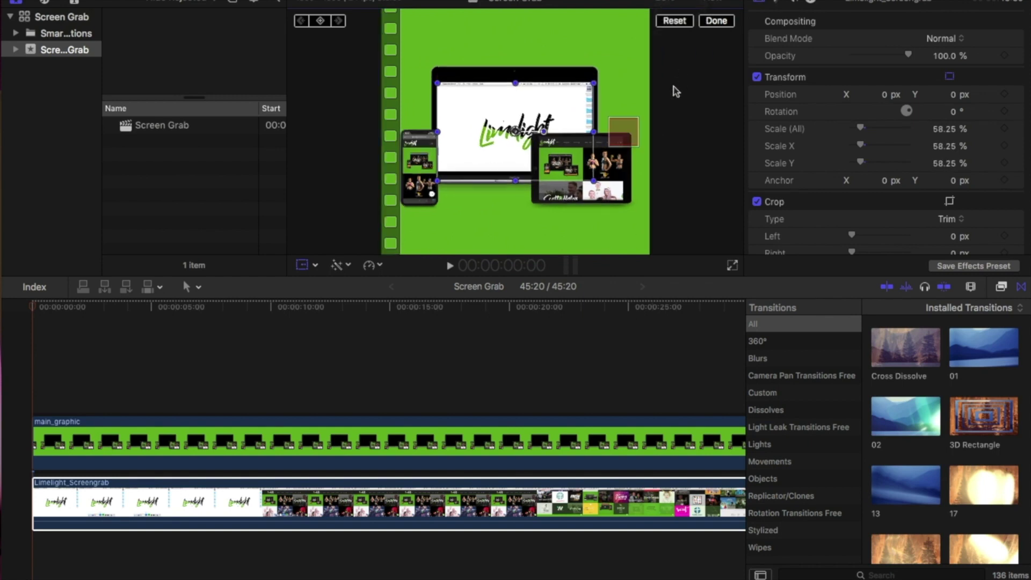
{"action": "left_click", "coordinate": [684, 4]}
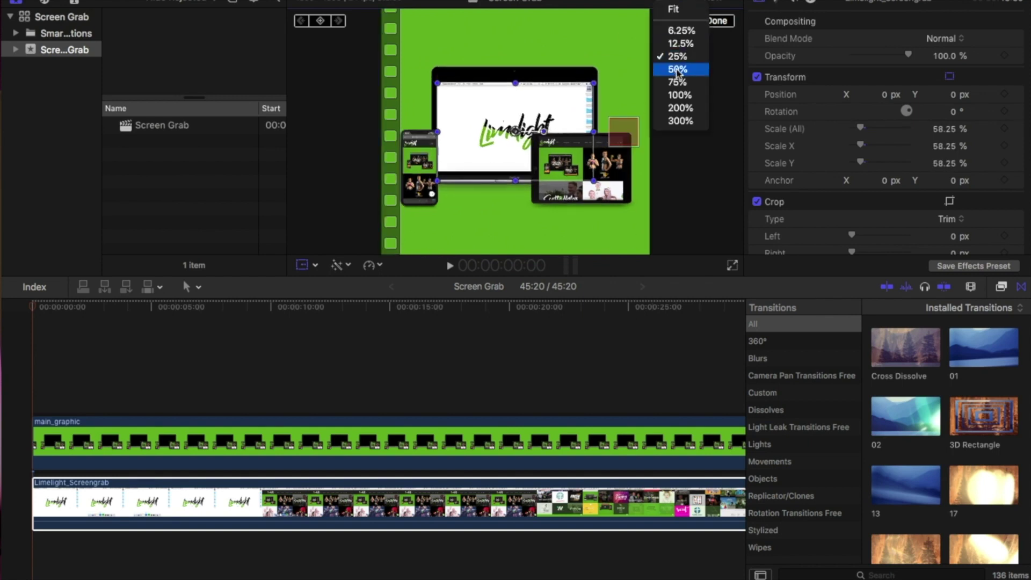
{"action": "left_click", "coordinate": [681, 73]}
{"action": "left_click_drag", "start_coordinate": [500, 141], "coordinate": [498, 127]}
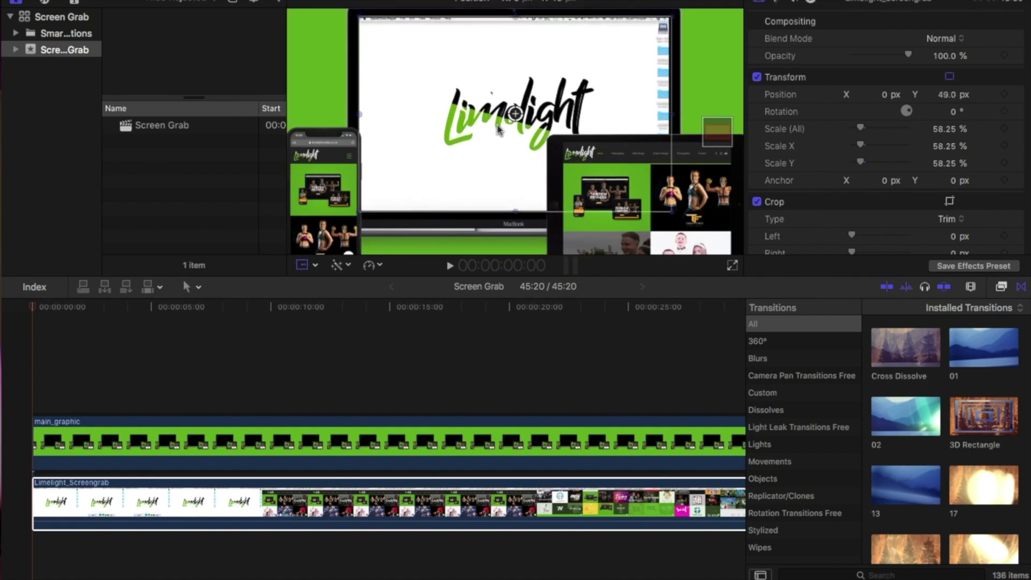
{"action": "left_click_drag", "start_coordinate": [498, 125], "coordinate": [498, 126]}
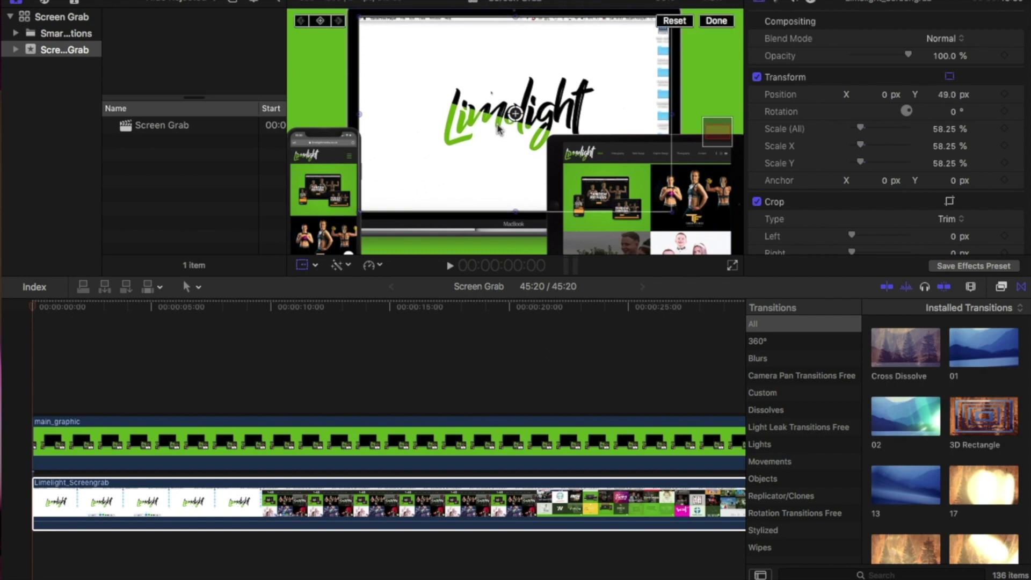
{"action": "left_click", "coordinate": [717, 21]}
Step: Split the Limelight_Screengrab clip at 20:00 and delete the part before the cut so the remainder starts the timeline
{"action": "left_click", "coordinate": [286, 486]}
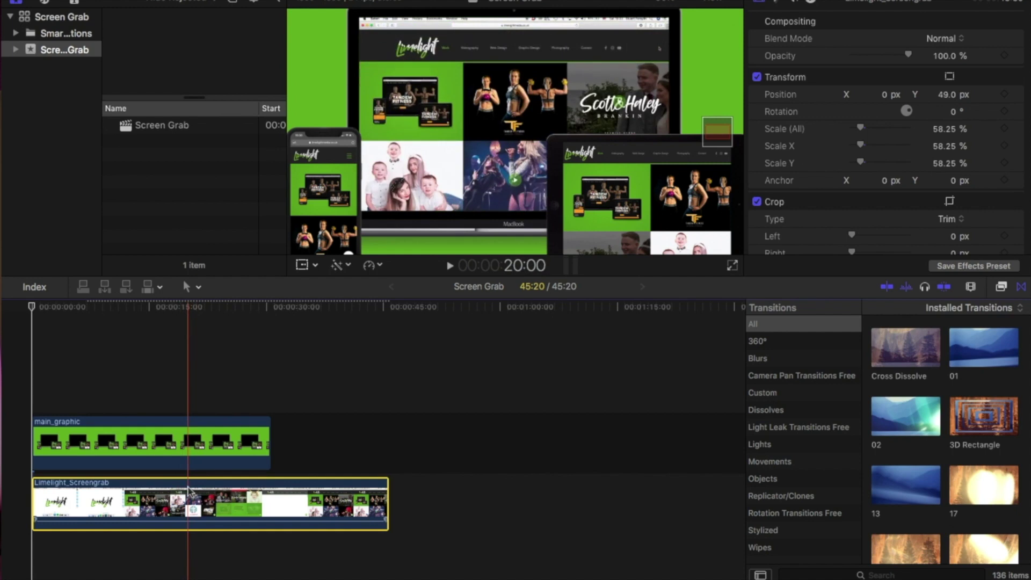
{"action": "key", "text": "super+b"}
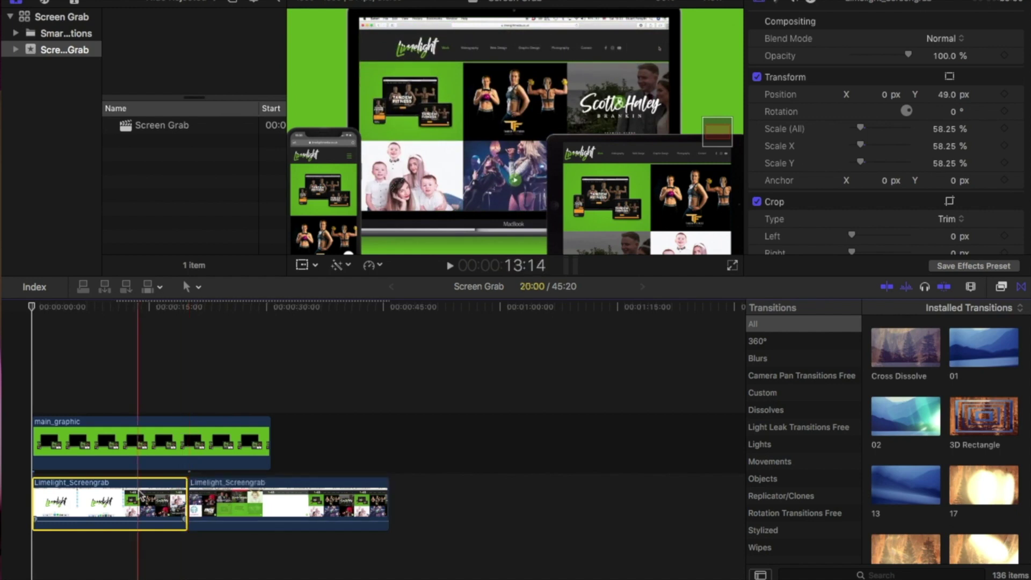
{"action": "key", "text": "Delete"}
{"action": "left_click_drag", "start_coordinate": [282, 510], "coordinate": [127, 510]}
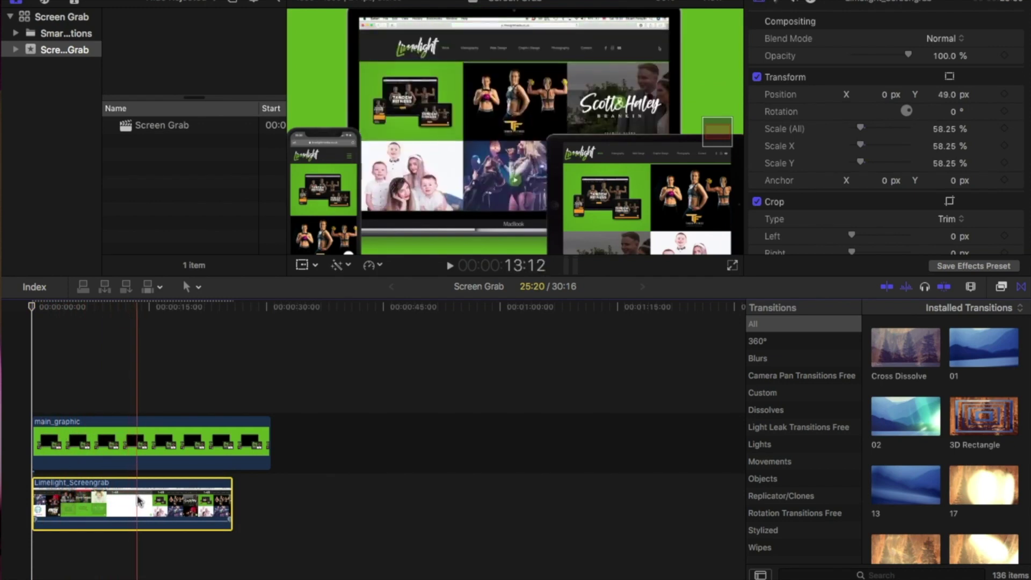
Step: Cut the Limelight_Screengrab clip at 13:12, delete the part after it, and trim main_graphic to the same end point
{"action": "key", "text": "super+b"}
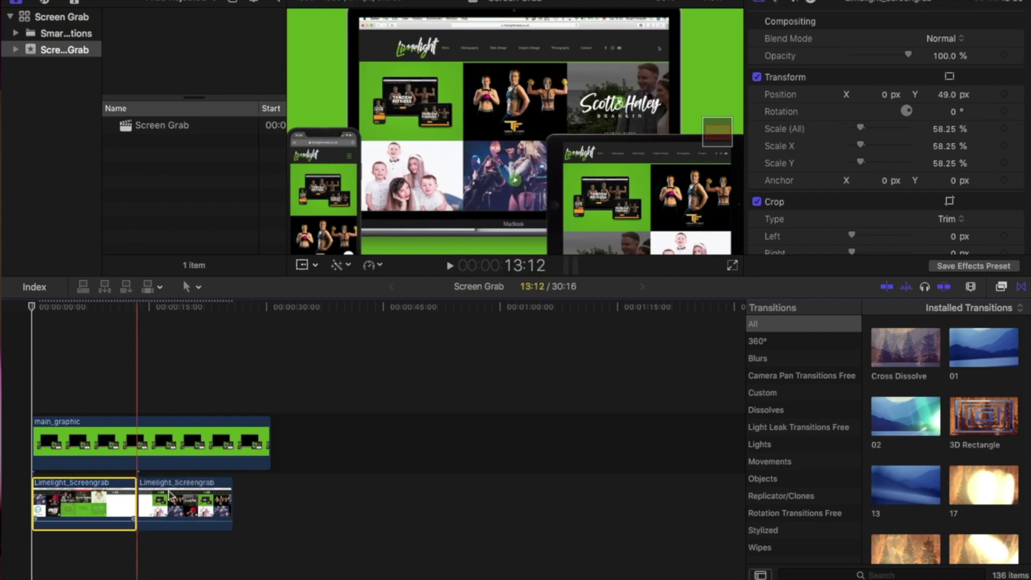
{"action": "key", "text": "Delete"}
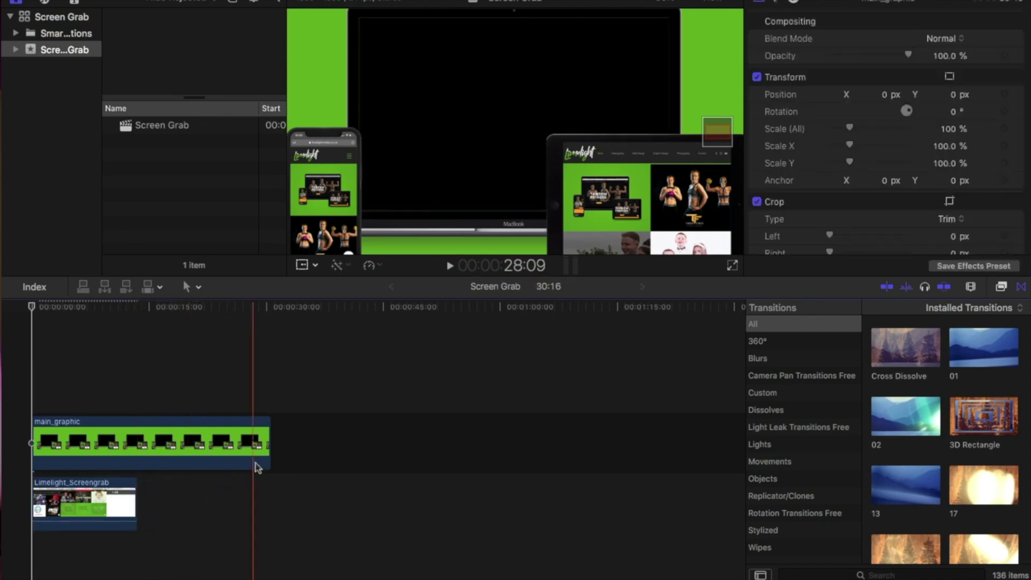
{"action": "left_click_drag", "start_coordinate": [268, 443], "coordinate": [136, 445]}
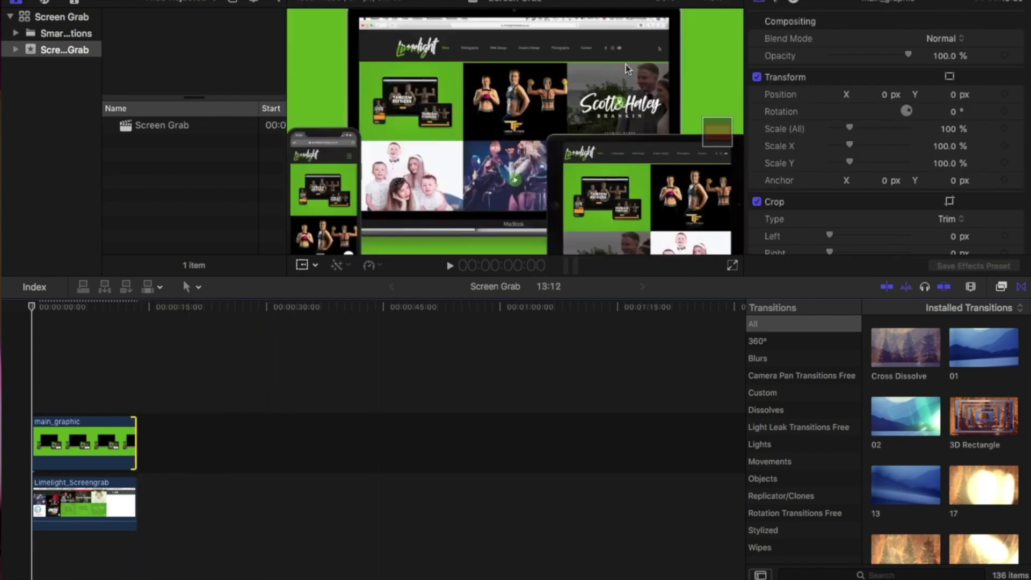
{"action": "left_click", "coordinate": [670, 4]}
{"action": "left_click", "coordinate": [675, 11]}
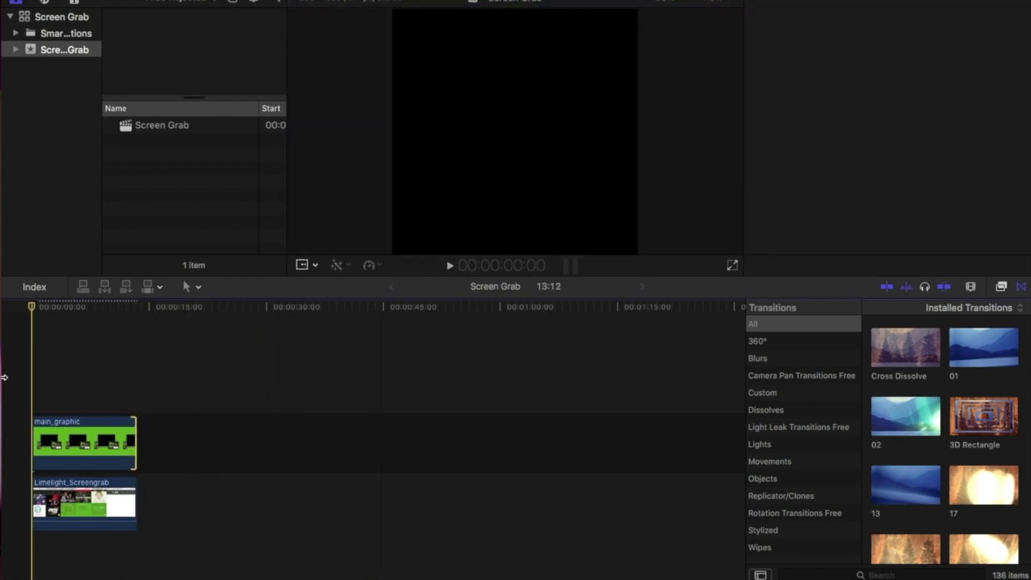